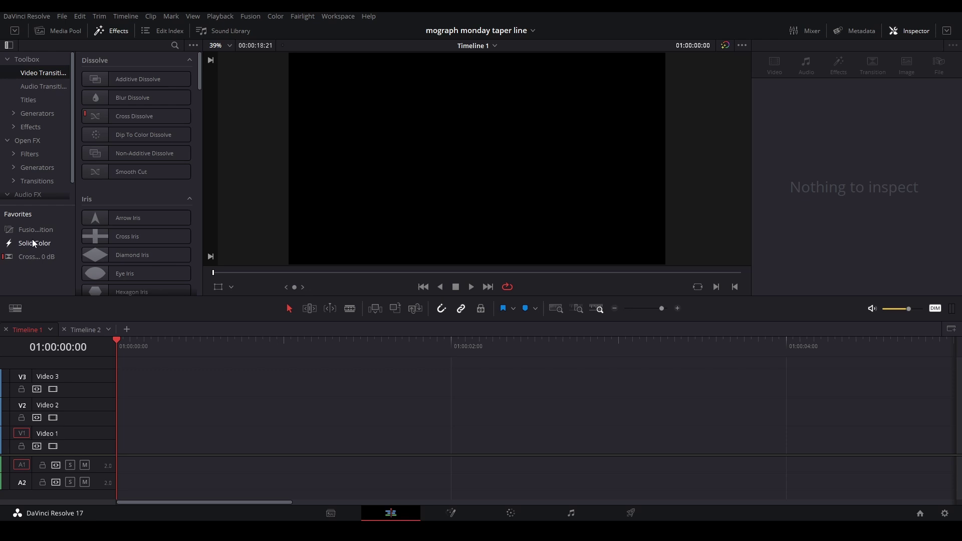
- Add a Fusion Composition clip at the start of Video 1 and open it on the Fusion page
left_click_drag(26, 228, 122, 445)
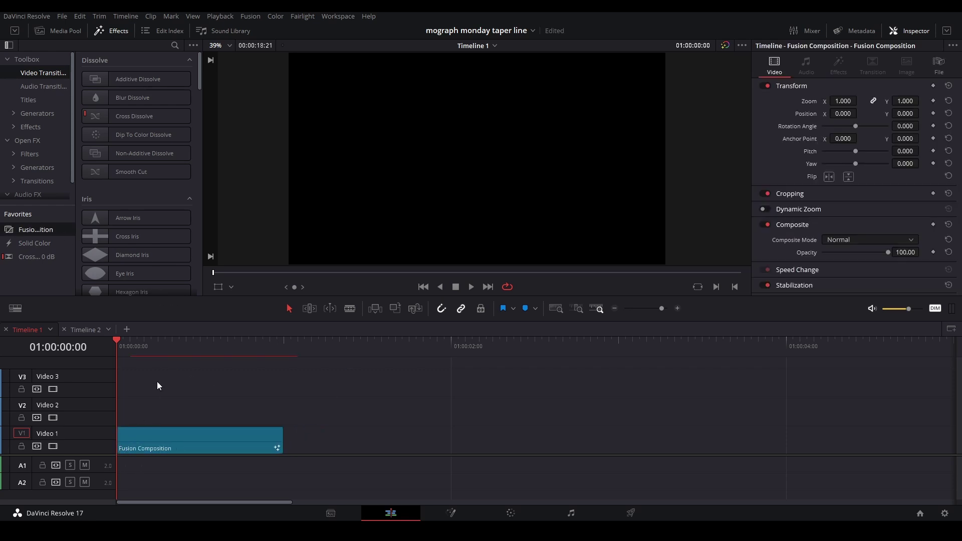
key("Down")
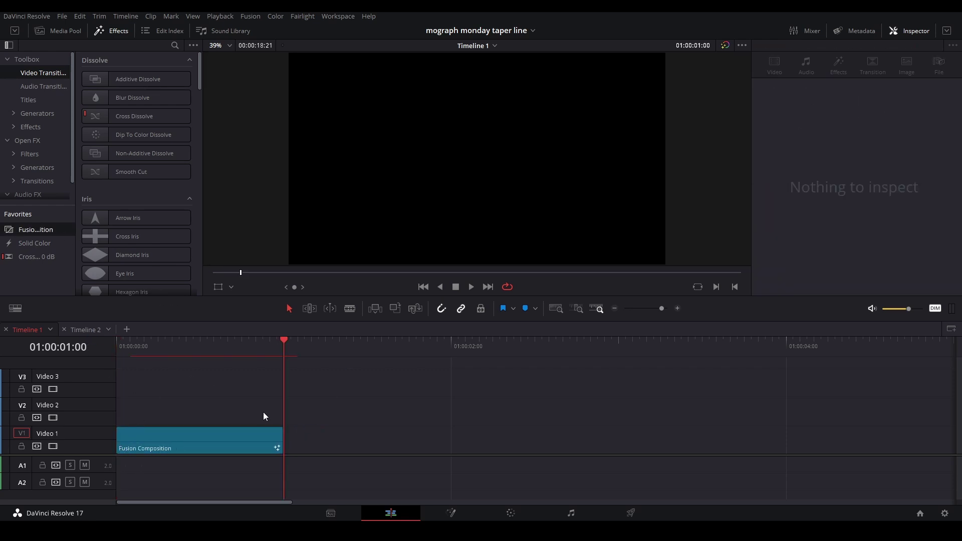
left_click(268, 440)
left_click(446, 510)
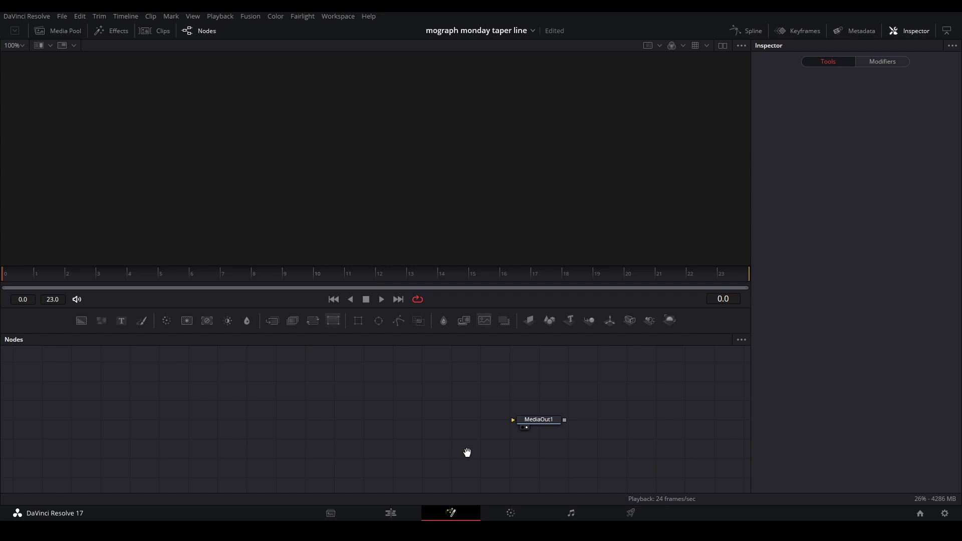
- Add a BSpline node to the node graph and show it in the viewer
key("shift+space")
type("bspline")
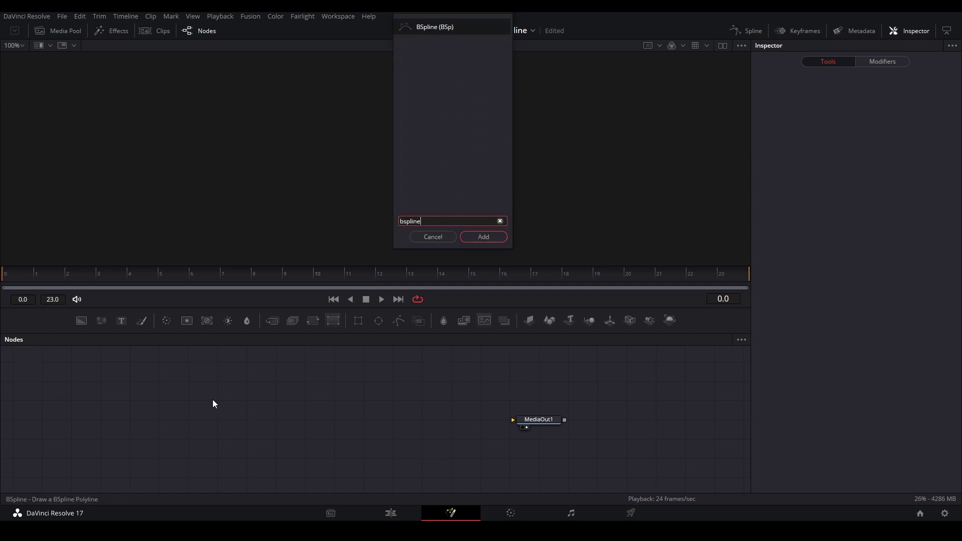
key("Return")
key("1")
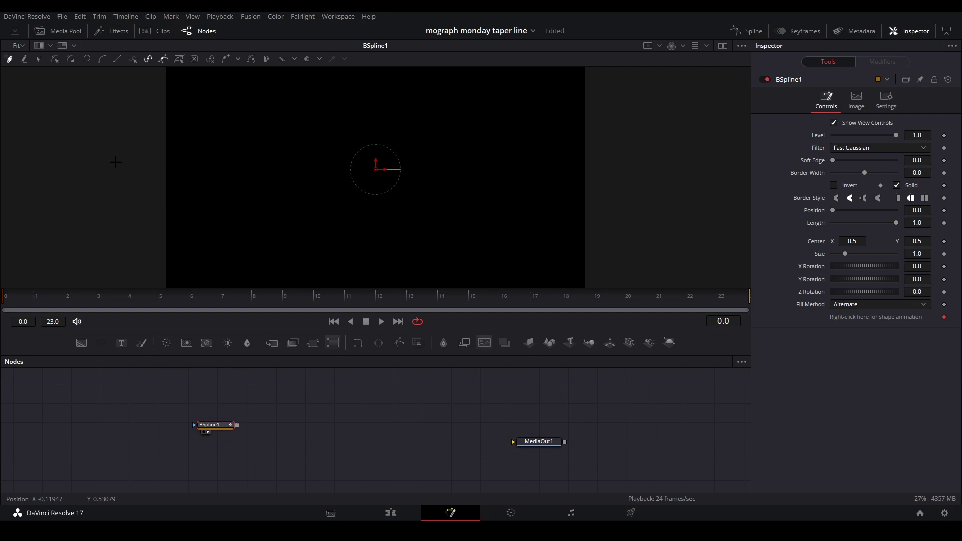
- Draw an open S-shaped B-spline running past both sides of the frame, unfilled, with a border width of 0.006
left_click(103, 110)
left_click(253, 261)
left_click(480, 217)
left_click(317, 95)
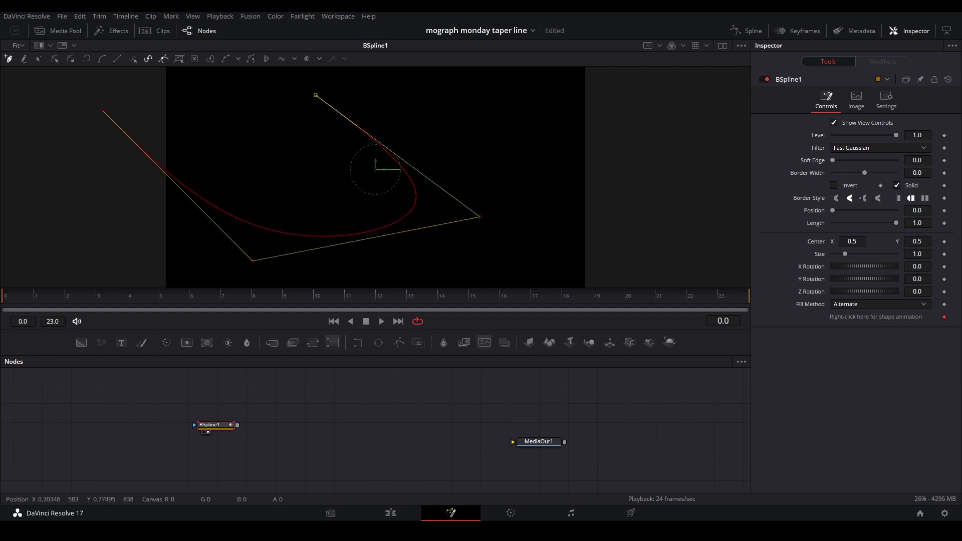
left_click(506, 100)
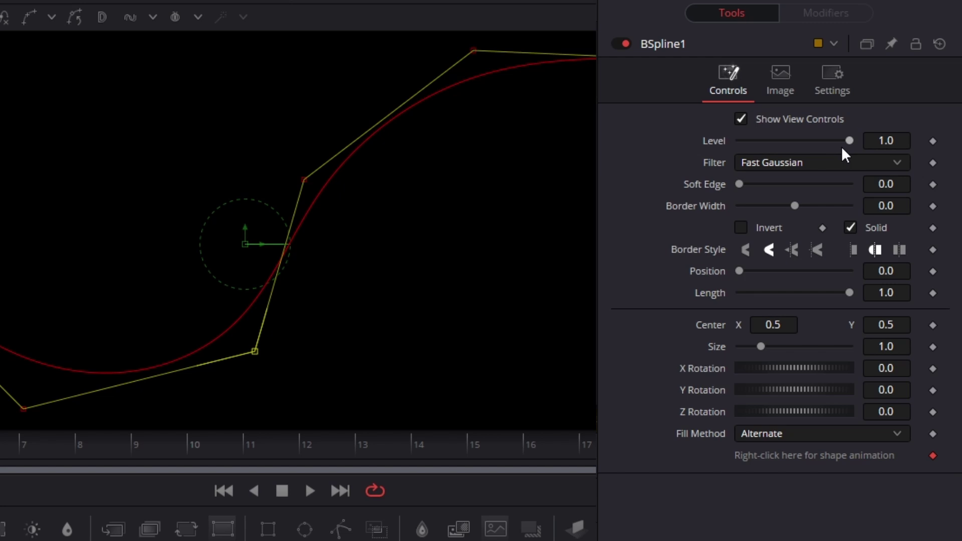
left_click_drag(887, 208, 917, 208)
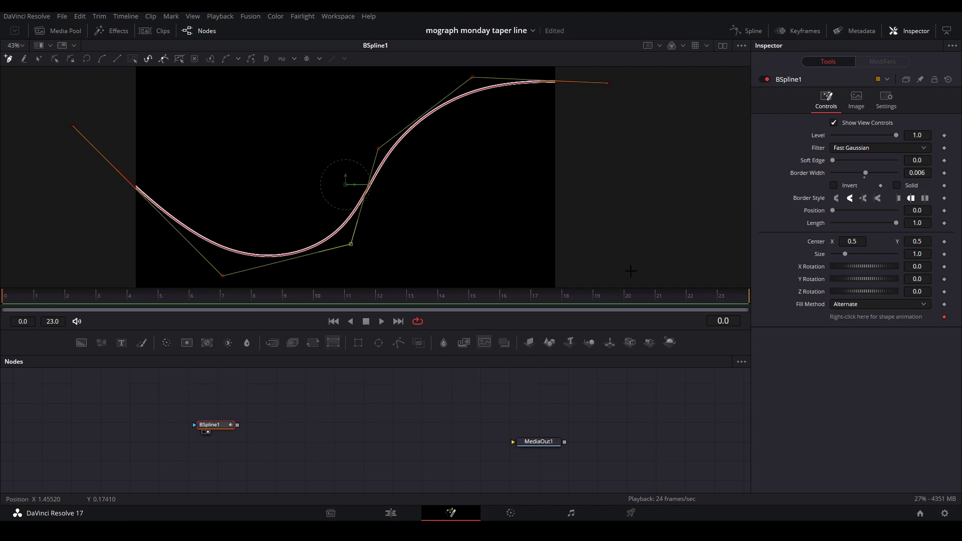
- Animate the spline's Position with keyframes from 0.0 at frame 0 to 1.0 at frame 23
left_click(944, 211)
key("End")
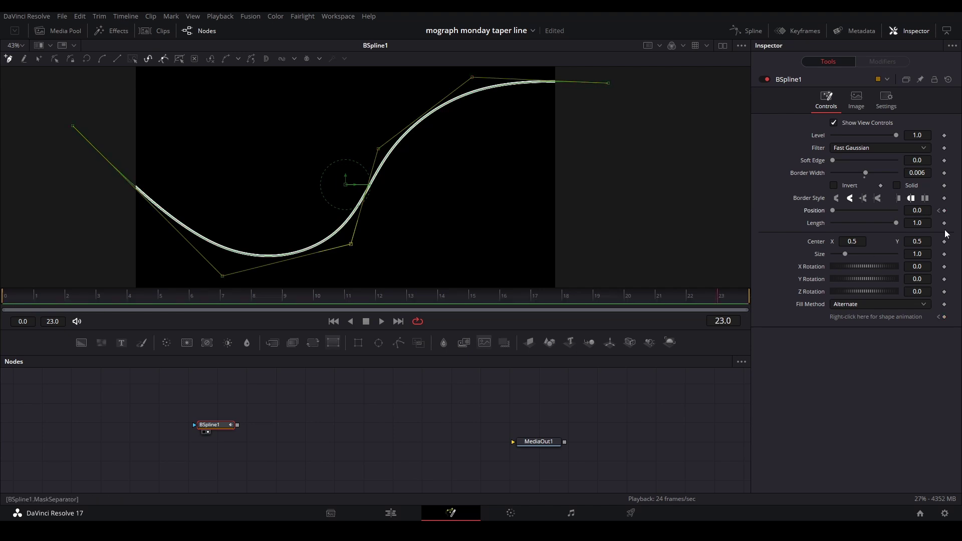
left_click(923, 211)
key("BackSpace")
key("BackSpace")
key("BackSpace")
type("1")
left_click(868, 395)
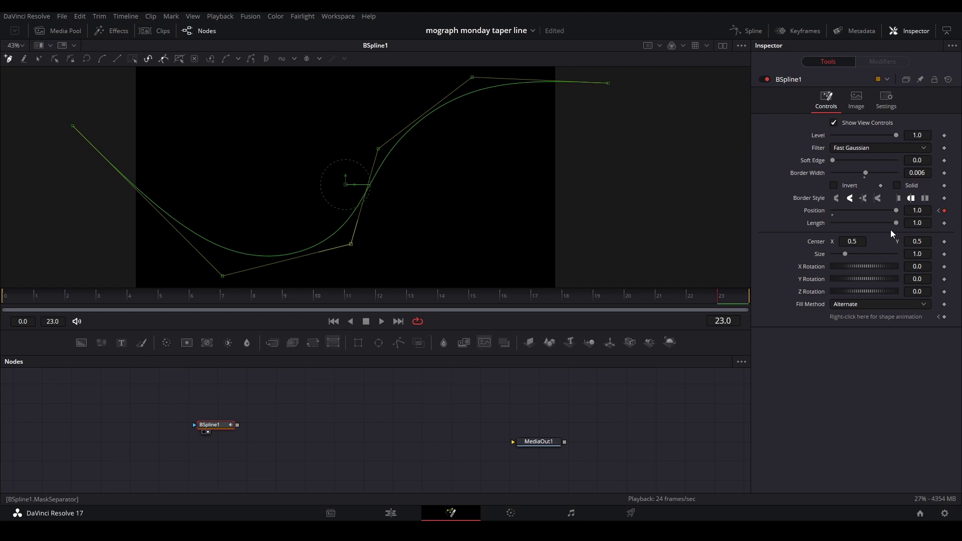
- Shorten the spline's Length to about 0.26 and play the animation from the first frame
left_click_drag(896, 223, 847, 224)
key("Home")
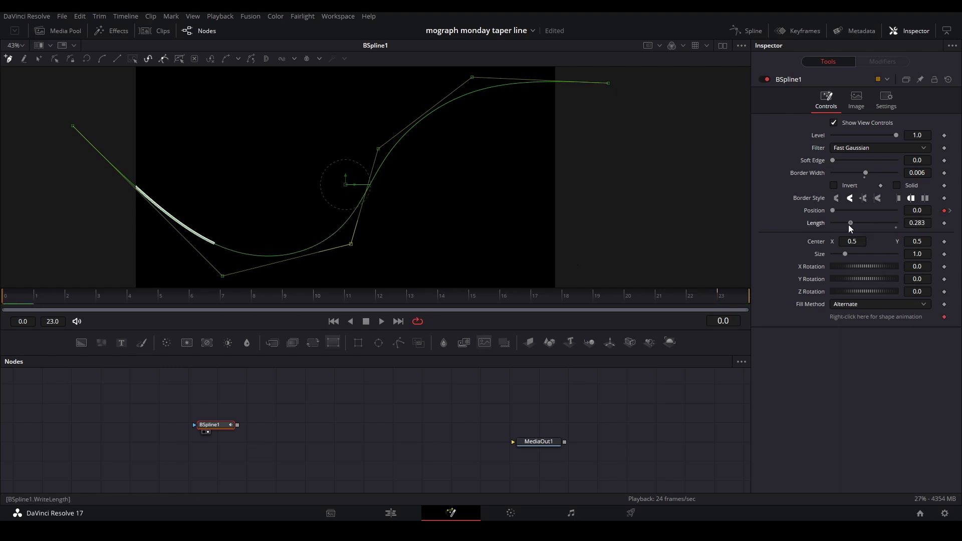
key("space")
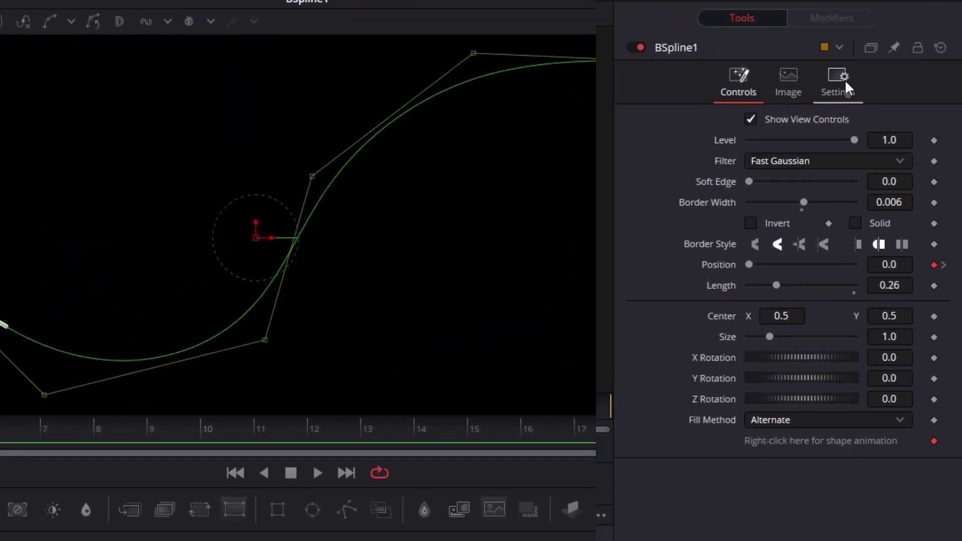
- Enable motion blur on BSpline1 with quality 20, shutter angle 1400 and sample spread 2
left_click(845, 83)
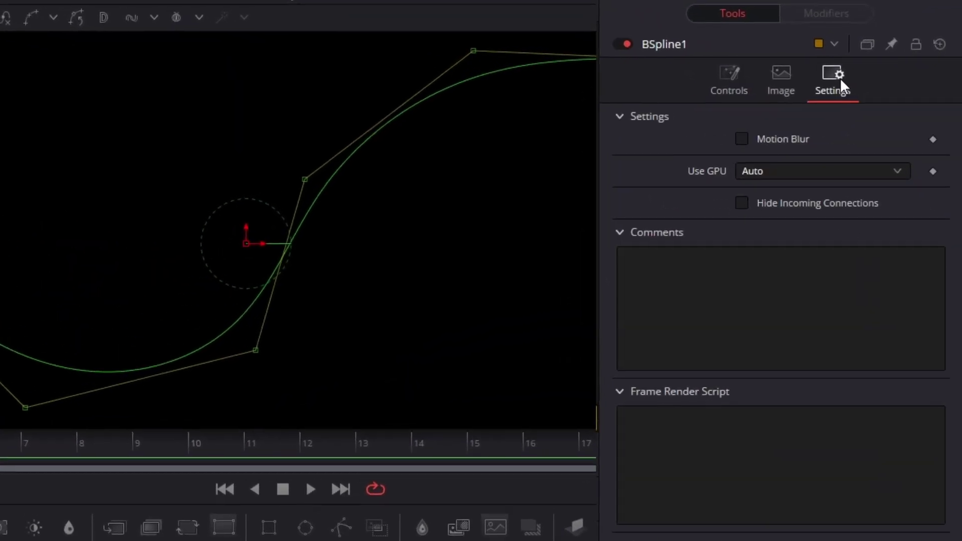
left_click(781, 136)
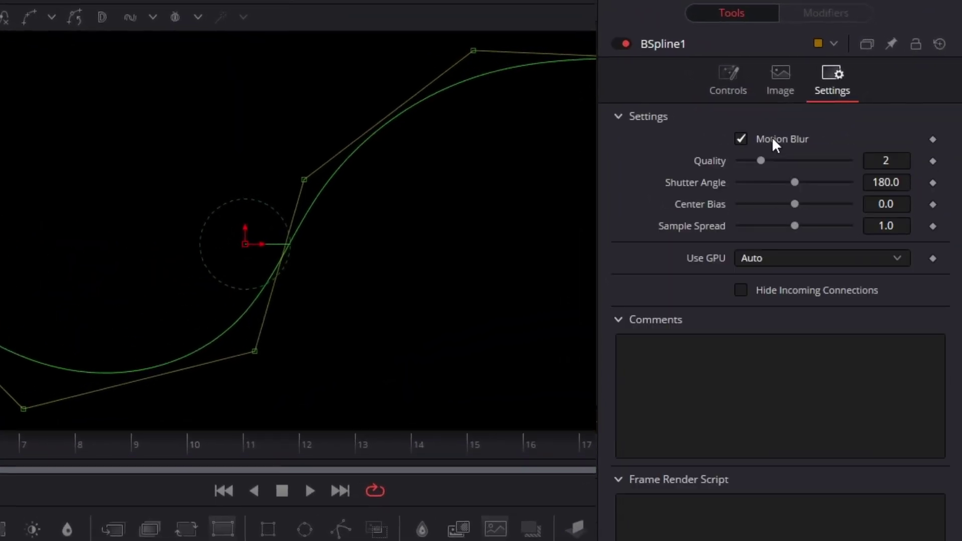
left_click(886, 160)
type("0")
key("Tab")
type("1400")
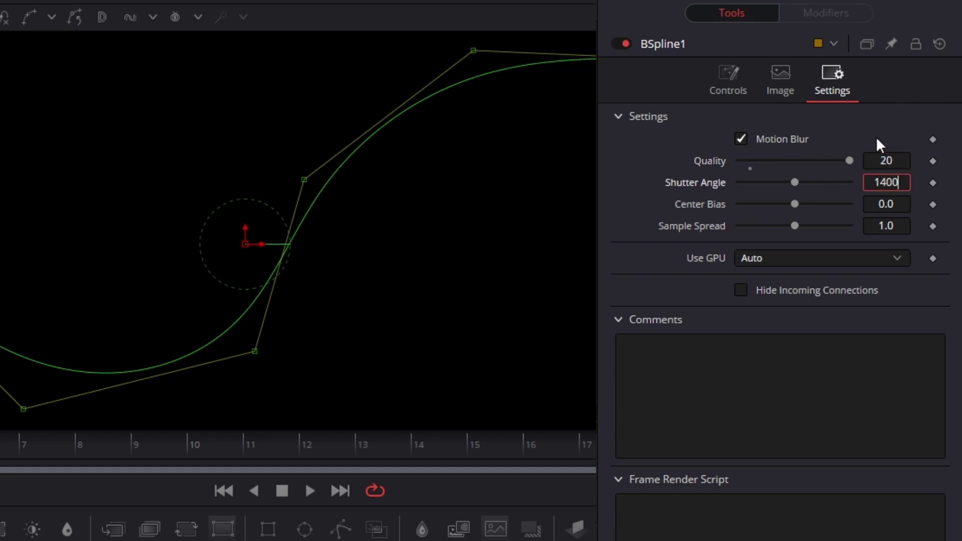
double_click(895, 225)
type("2.")
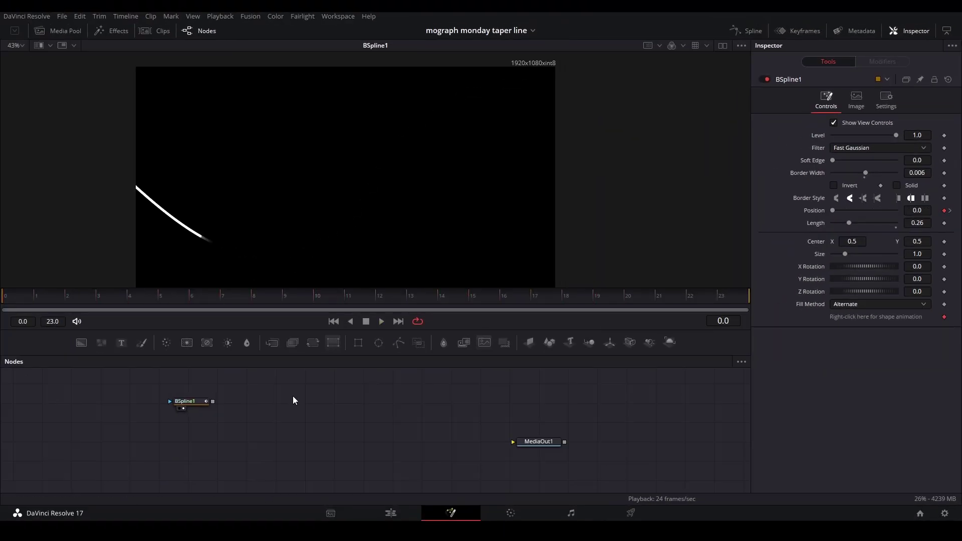
- Add a Bitmap node fed by BSpline1 and show its output in the viewer
key("shift+space")
type("bitmap")
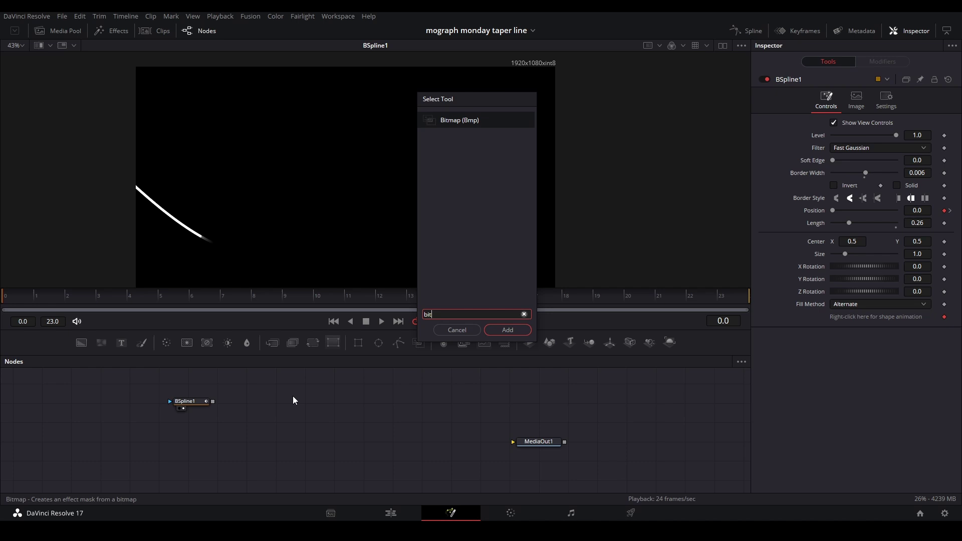
key("Return")
left_click_drag(212, 402, 236, 416)
scroll(285, 412, "up", 2)
scroll(300, 417, "down", 1)
left_click_drag(313, 420, 295, 409)
left_click(266, 405)
key("1")
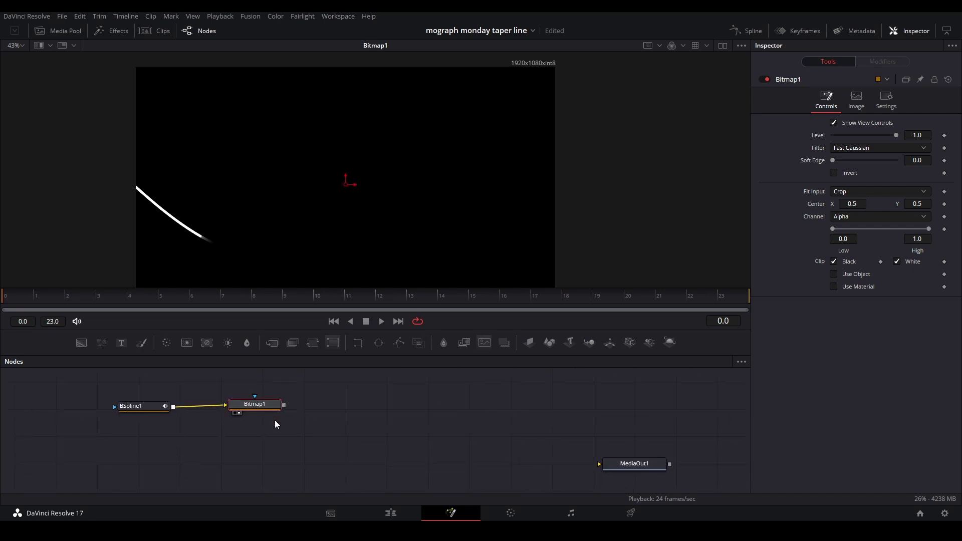
- Set the High threshold of Bitmap1 to 0.25
left_click(287, 405)
left_click(255, 404)
left_click(918, 240)
type(".25")
key("Return")
- Using frame 10 as preview, set Bitmap1's Soft Edge to about 0.0189 and line the node up with BSpline1
left_click(318, 298)
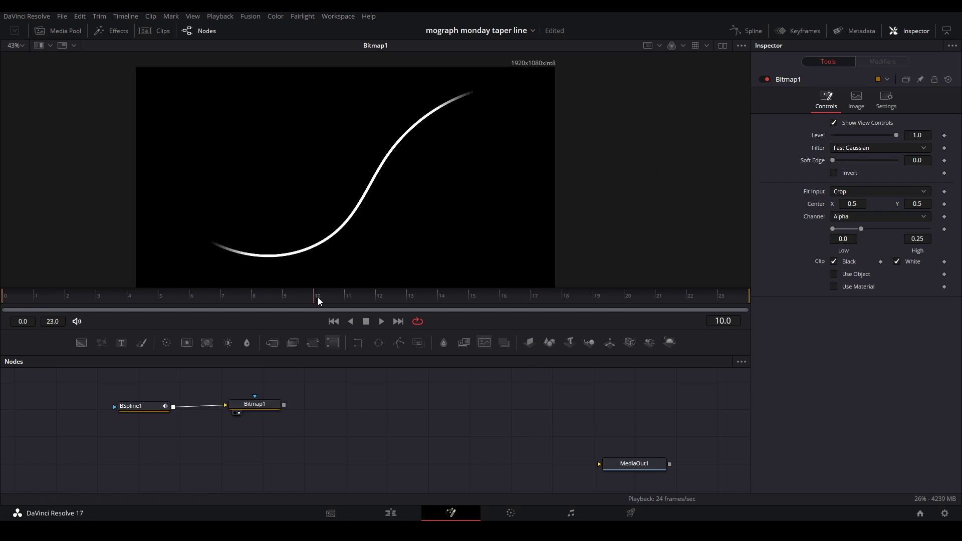
left_click_drag(831, 160, 844, 160)
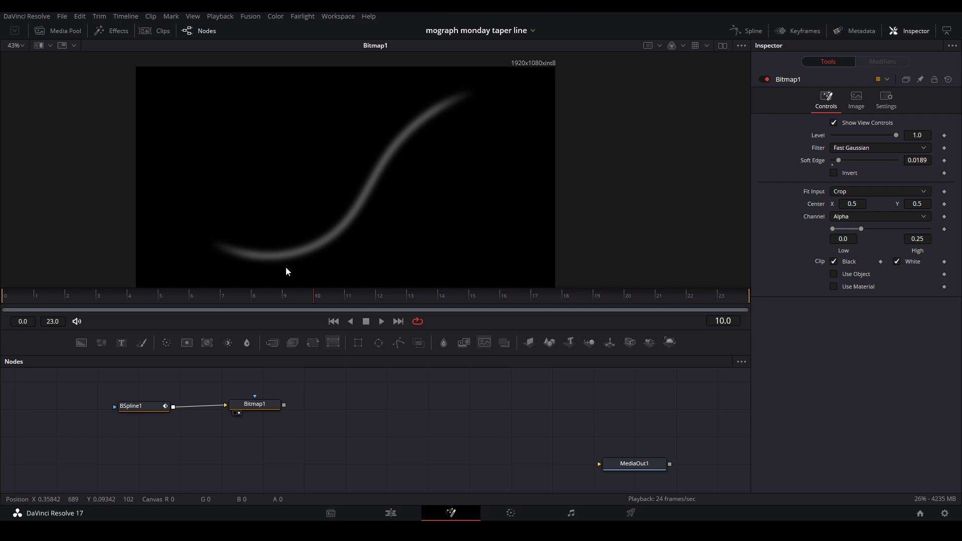
left_click_drag(273, 404, 255, 406)
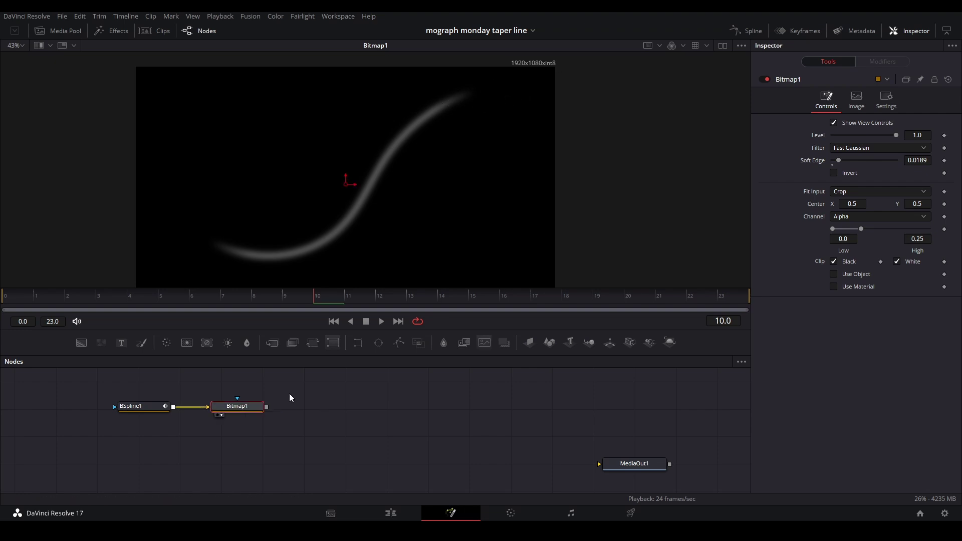
- Add a second Bitmap node, connect Bitmap1 to its image input and show it in the viewer
left_click(332, 390)
key("shift+space")
key("Return")
mouse_move(266, 407)
left_mouse_down()
mouse_move(303, 388)
mouse_move(320, 400)
left_mouse_up()
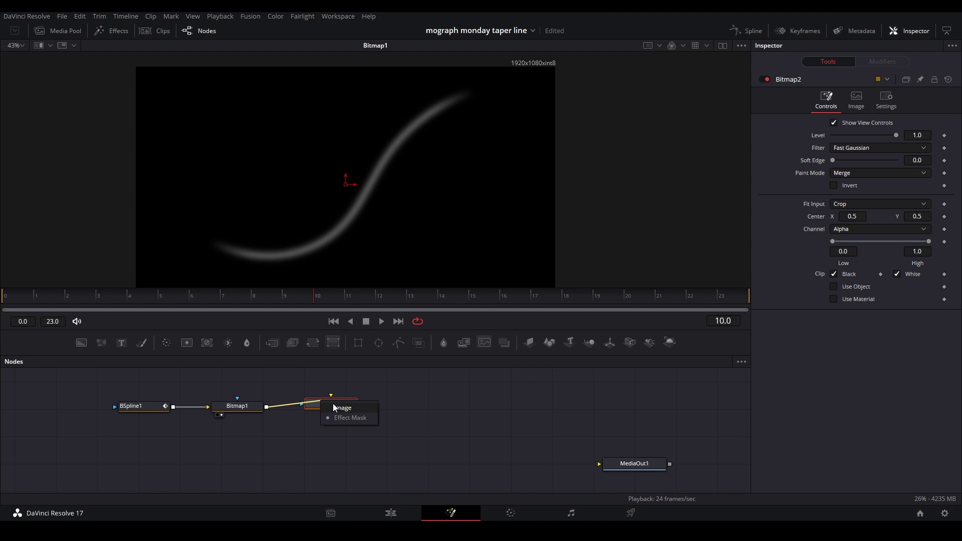
left_click(335, 407)
key("1")
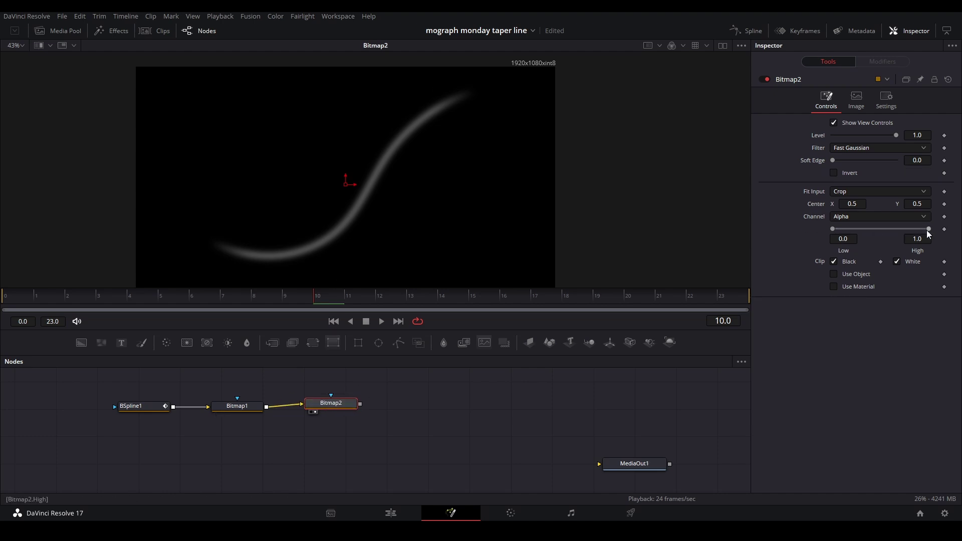
- Set the High threshold of Bitmap2 to 0 and move the node closer to Bitmap1
left_click(916, 238)
type("0")
key("Return")
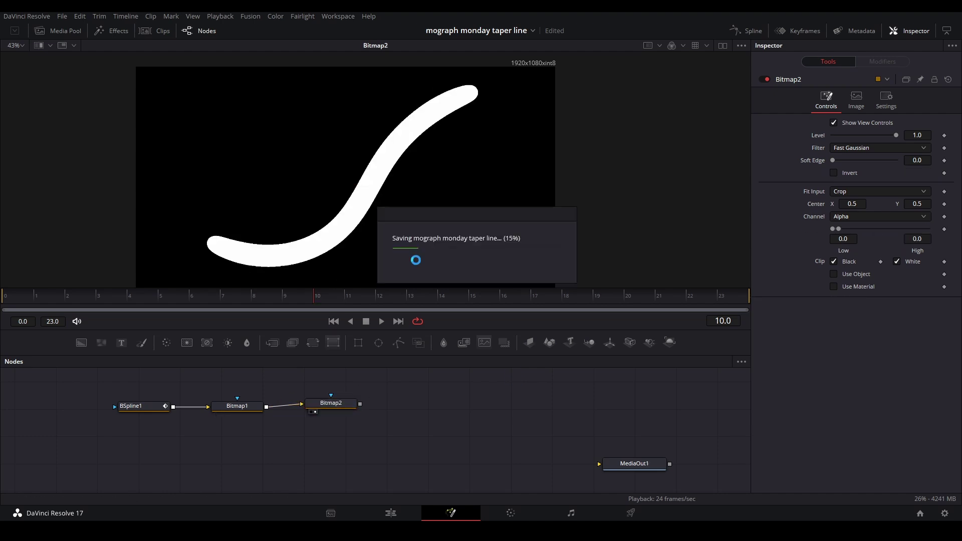
left_click_drag(338, 403, 323, 406)
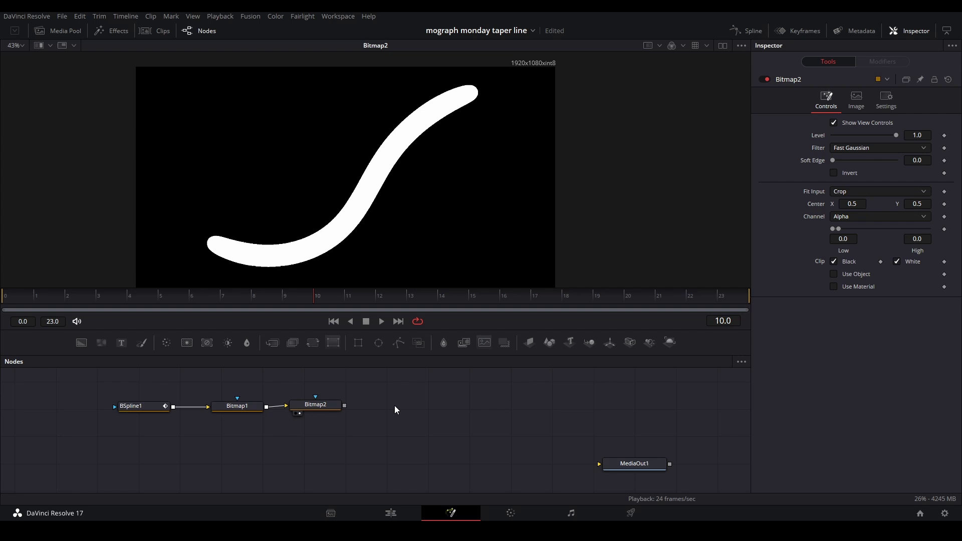
- Add an Erode / Dilate node after Bitmap2, view it and set its filter to Circle
key("shift+space")
type("erode")
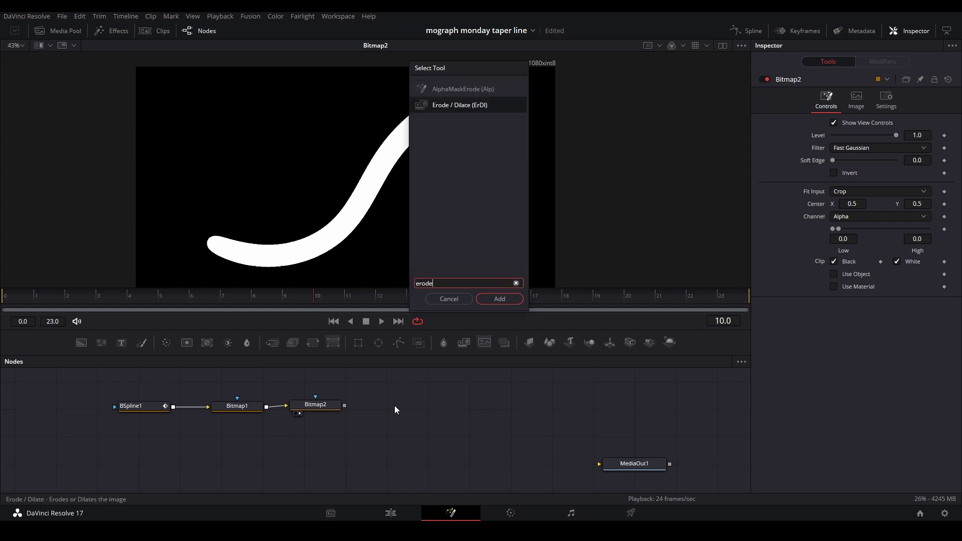
key("Return")
left_click_drag(344, 405, 395, 406)
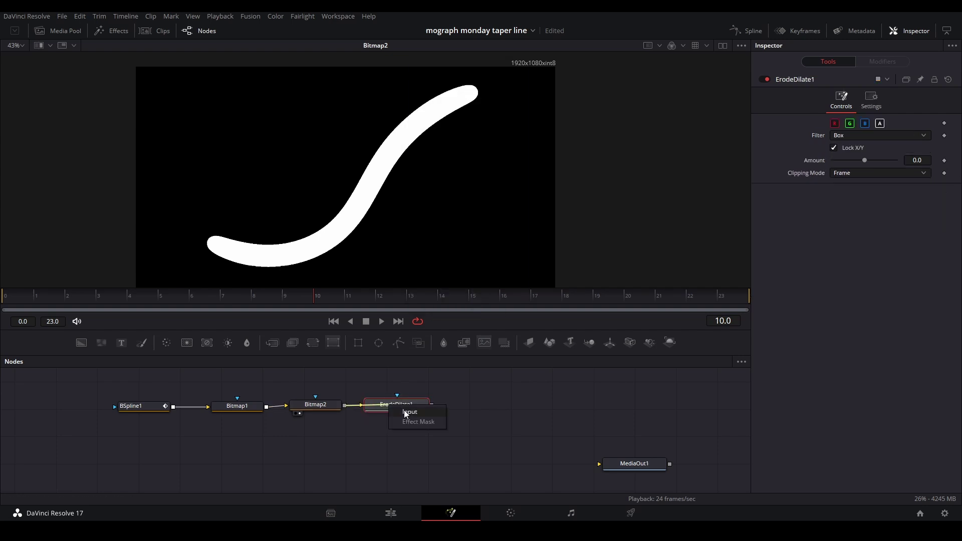
left_click(869, 134)
left_click(871, 170)
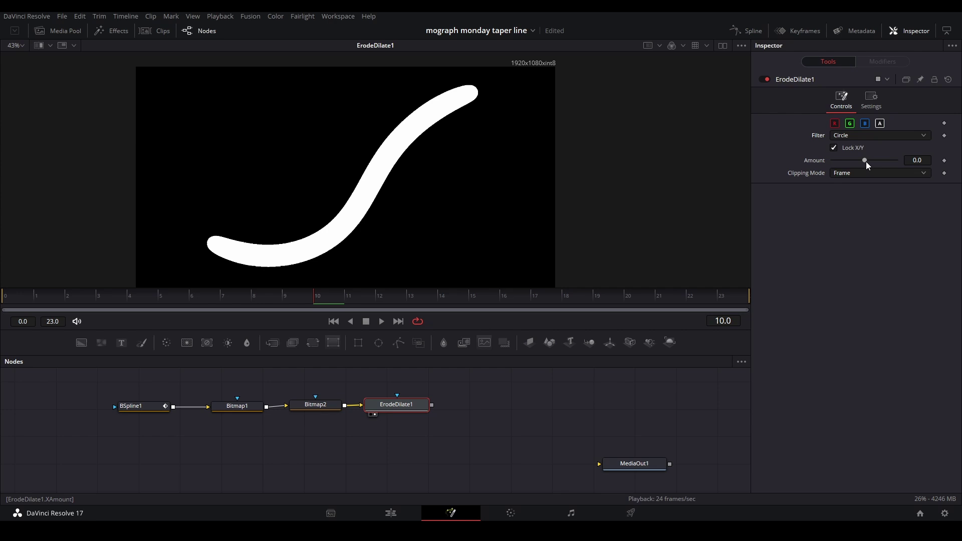
- Erode the line to a thin tapered stroke with an Erode / Dilate amount of about -0.0213
left_click_drag(879, 159, 804, 164)
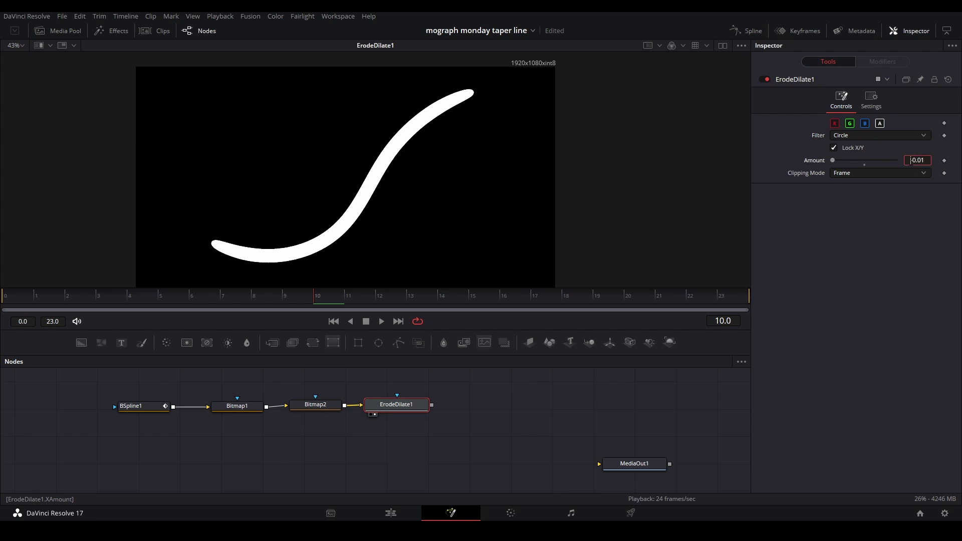
double_click(910, 160)
type("-0.03")
key("Return")
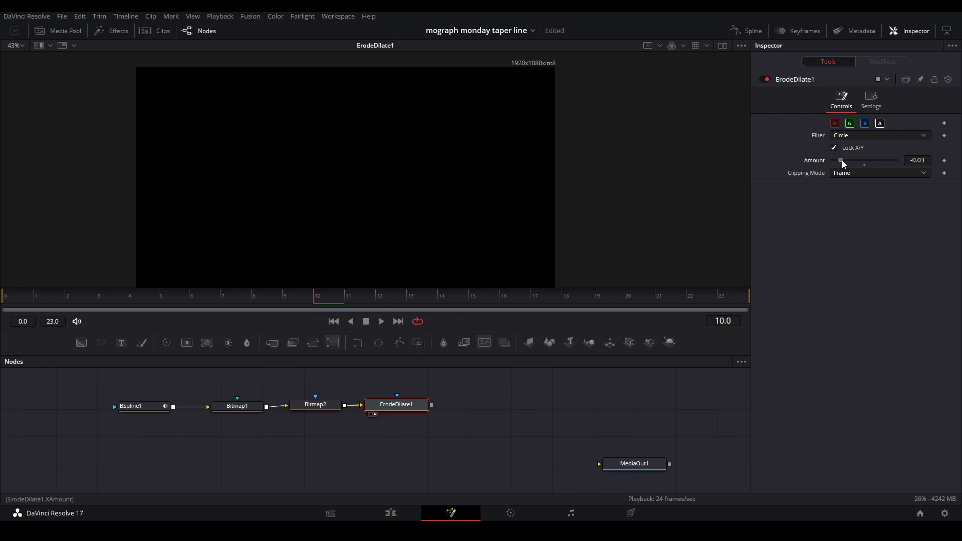
left_click_drag(841, 160, 848, 158)
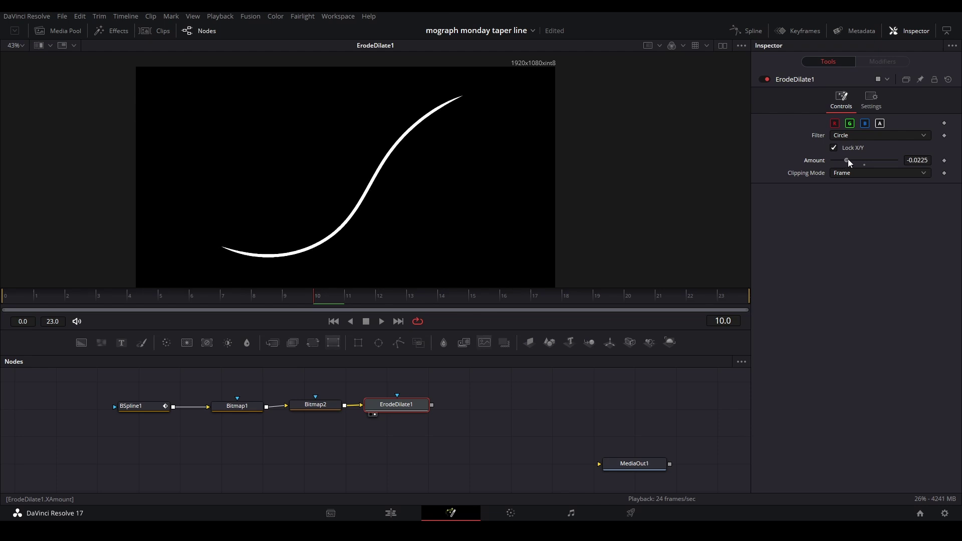
left_click(493, 398)
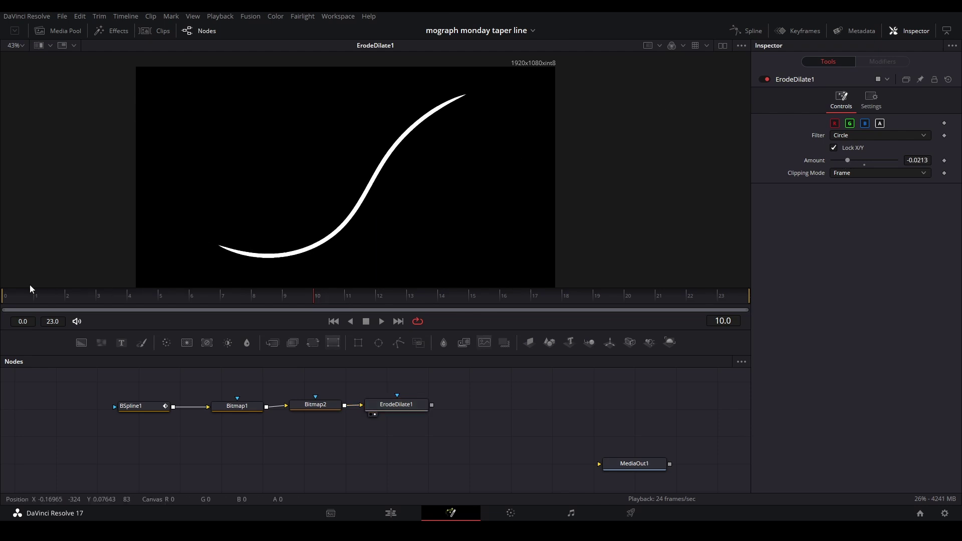
- Play back the tapered line and examine its starting end at the frame edge on frame 2
left_click(20, 299)
key("space")
key("space")
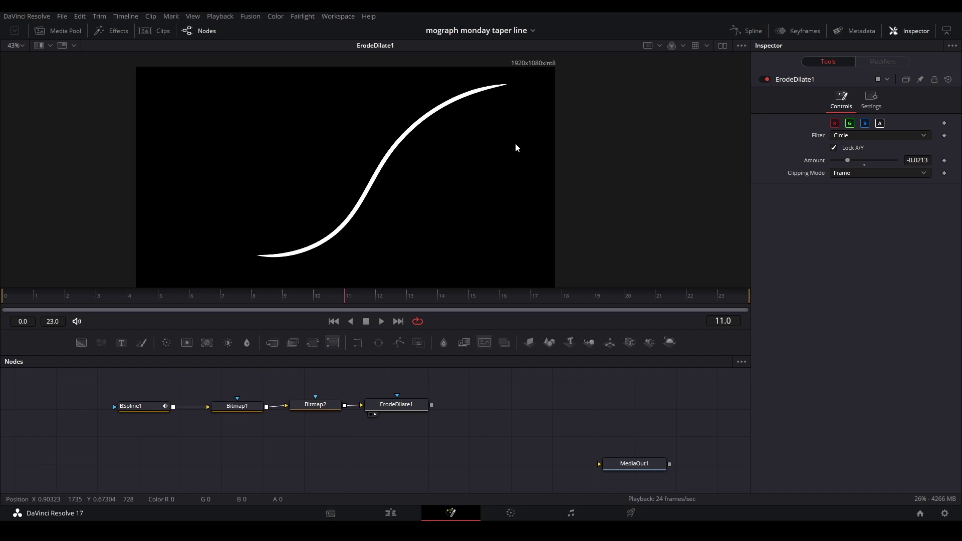
left_click(67, 297)
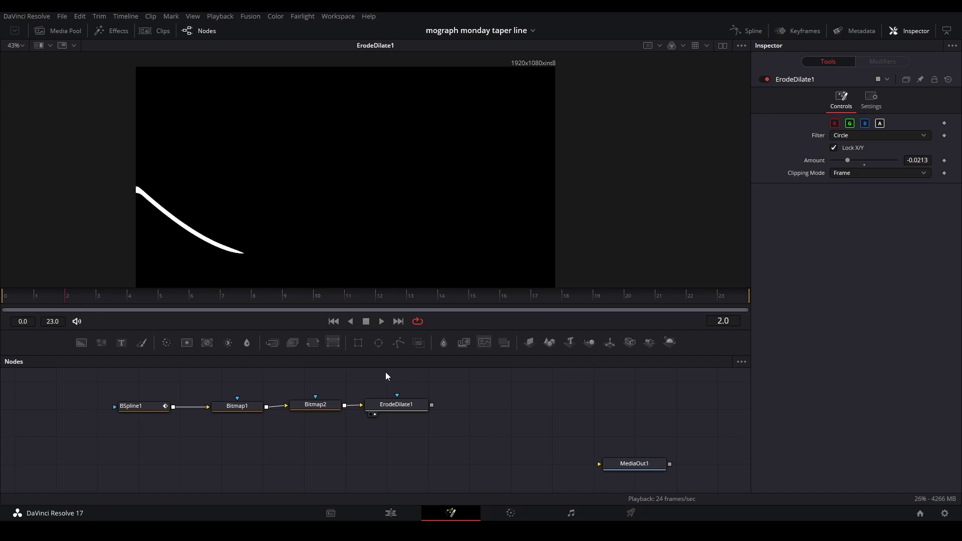
scroll(160, 202, "up", 5)
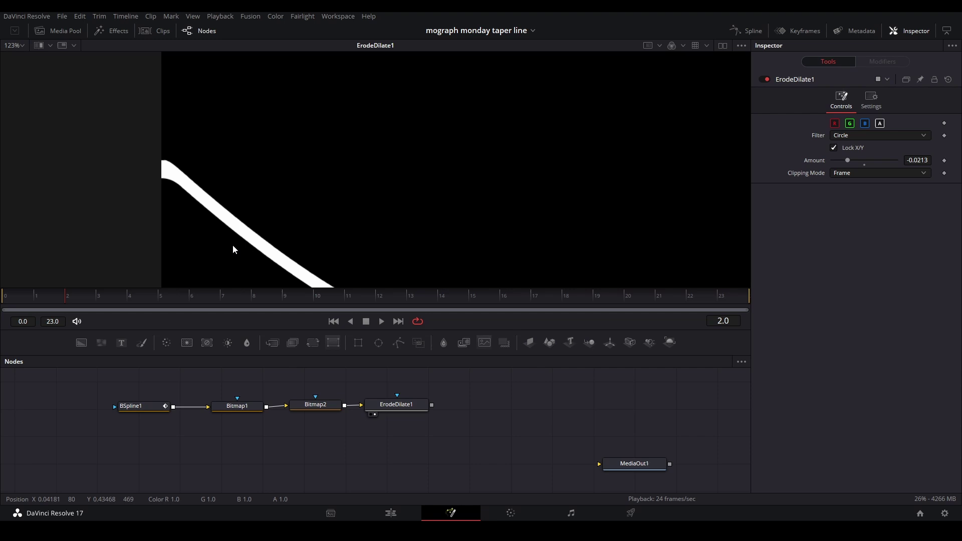
- Try a sharper bend in the B-spline on frame 9 by moving its upper middle control point across the curve
left_click(145, 404)
scroll(419, 208, "down", 5)
scroll(414, 243, "up", 1)
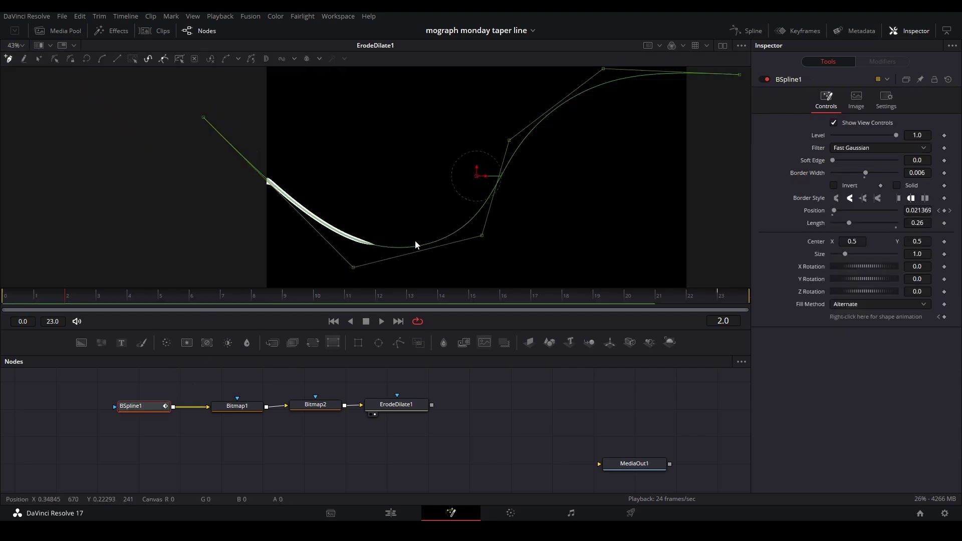
left_click_drag(315, 296, 283, 296)
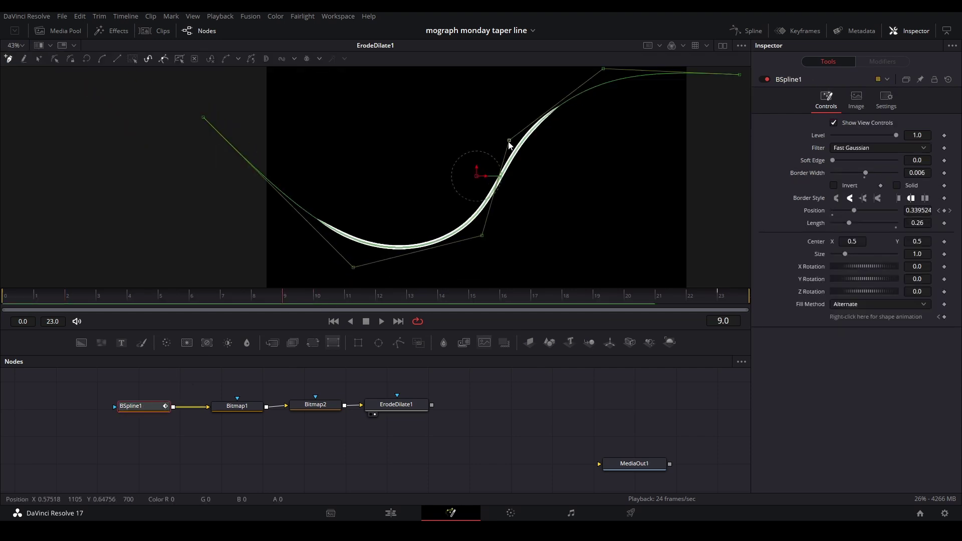
mouse_move(510, 145)
left_mouse_down()
mouse_move(416, 155)
mouse_move(374, 174)
left_mouse_up()
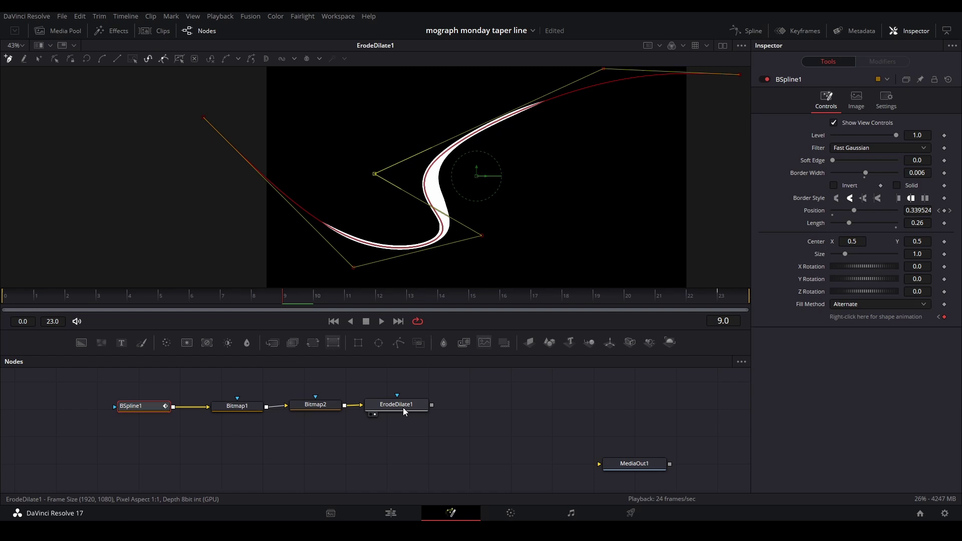
- Go to frame 17 and examine the far end of the tapered line at the frame edge
left_click(404, 426)
left_click_drag(385, 295, 546, 296)
mouse_move(608, 171)
left_mouse_down()
mouse_move(560, 201)
mouse_move(547, 197)
left_mouse_up()
scroll(616, 95, "up", 4)
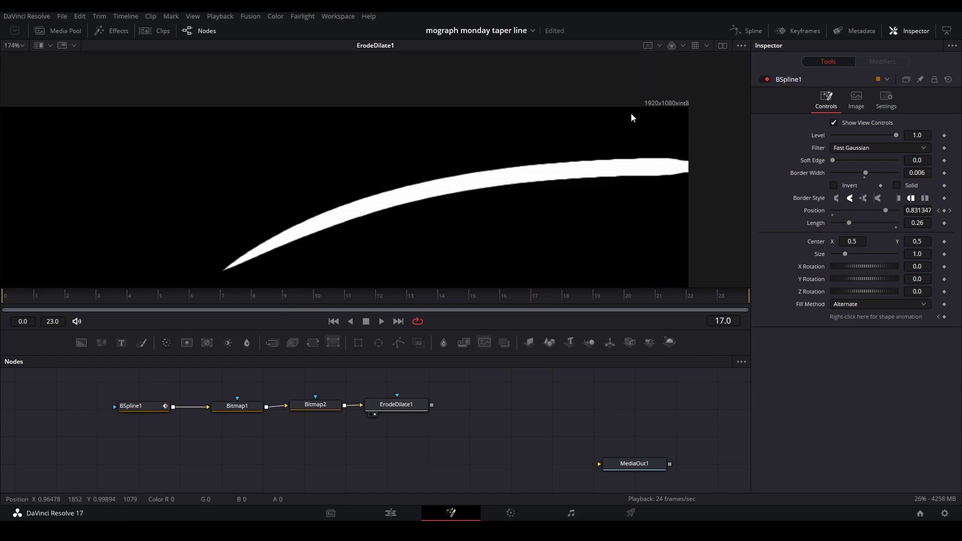
left_click_drag(592, 135, 509, 83)
scroll(520, 95, "down", 3)
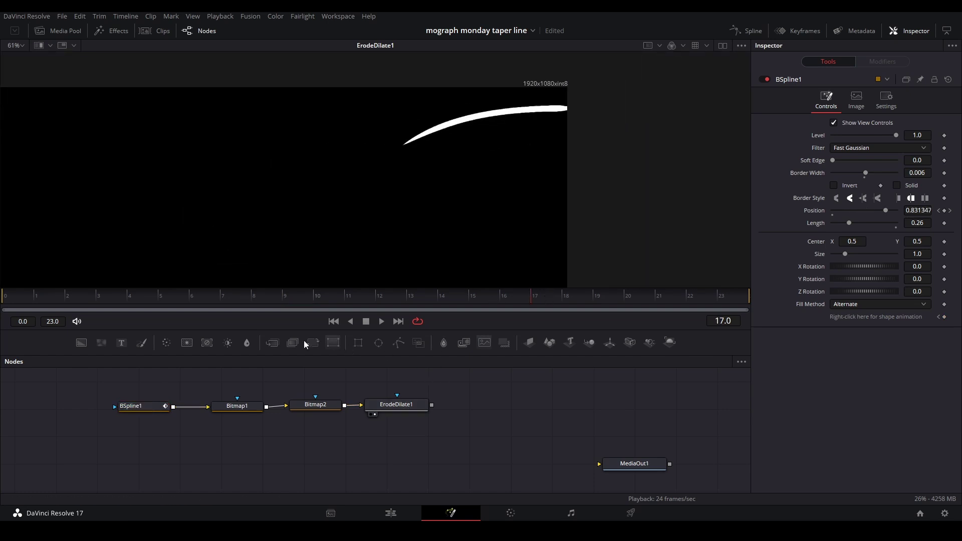
- Add a Transform node after ErodeDilate1, view it and set its Size to 1.021
left_click_drag(303, 344, 488, 398)
left_click_drag(431, 404, 469, 400)
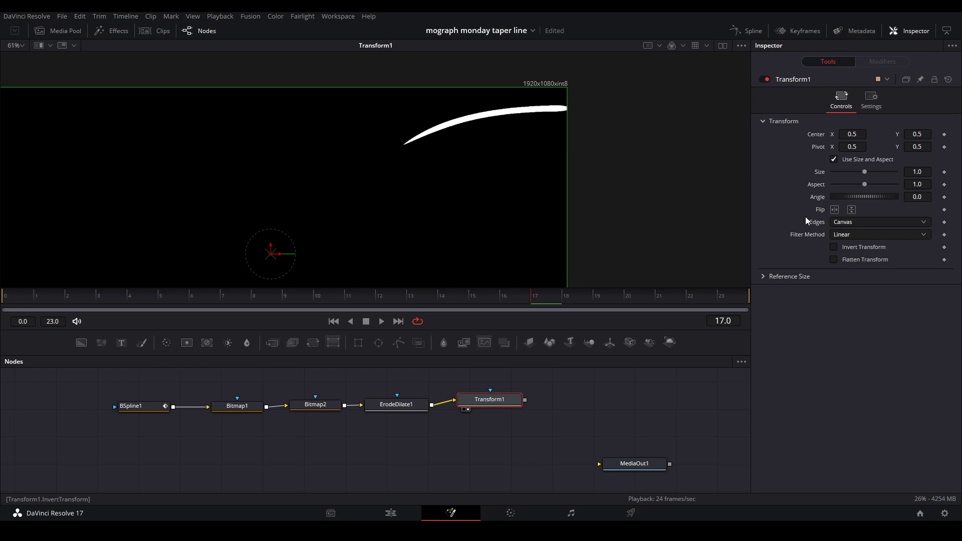
left_click_drag(917, 171, 928, 171)
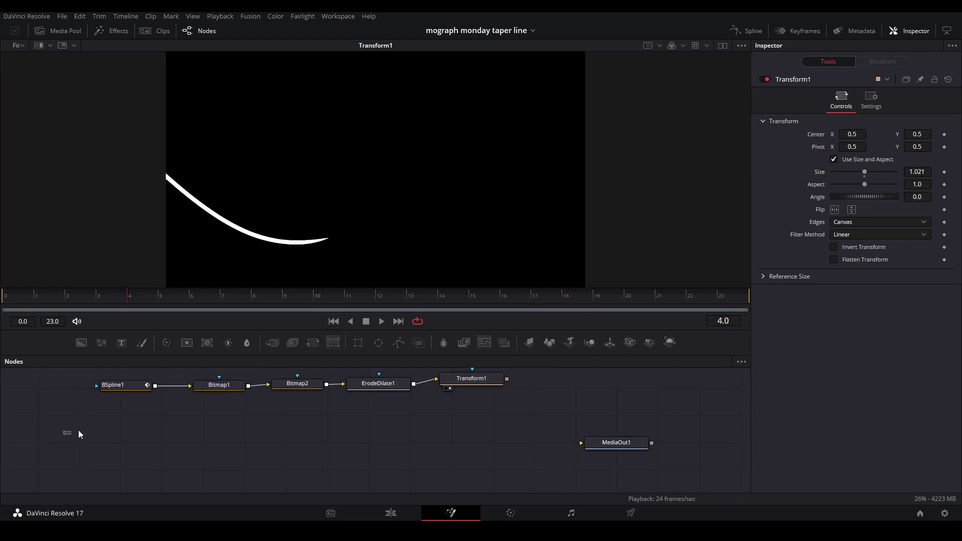
- Move the whole node chain from BSpline1 to Transform1 away from MediaOut1 to free up space
left_click_drag(63, 448, 509, 368)
left_click_drag(472, 399, 240, 422)
left_click(401, 406)
left_click_drag(367, 413, 441, 405)
left_click_drag(278, 421, 205, 415)
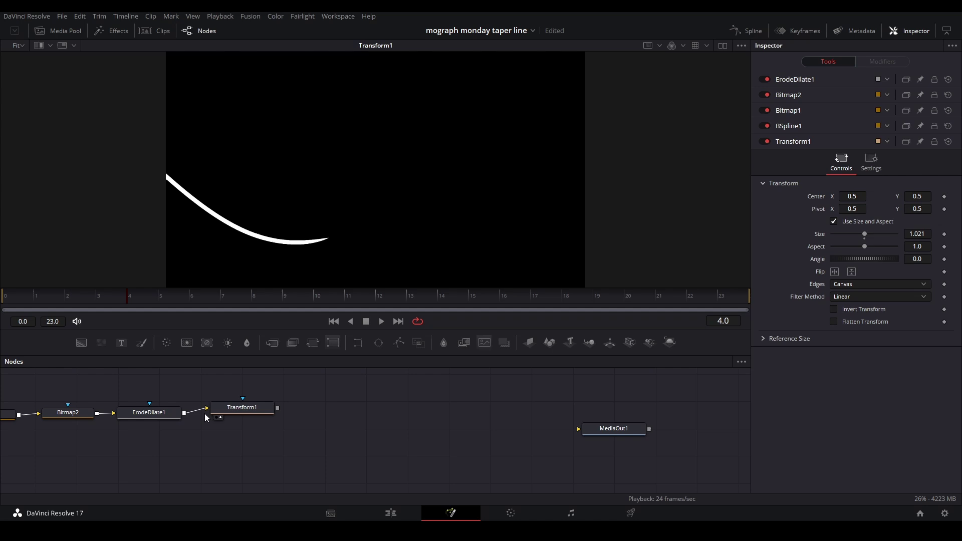
- Add a Background node masked by Transform1, view it and set its type to Gradient
left_click_drag(81, 342, 332, 414)
key("2")
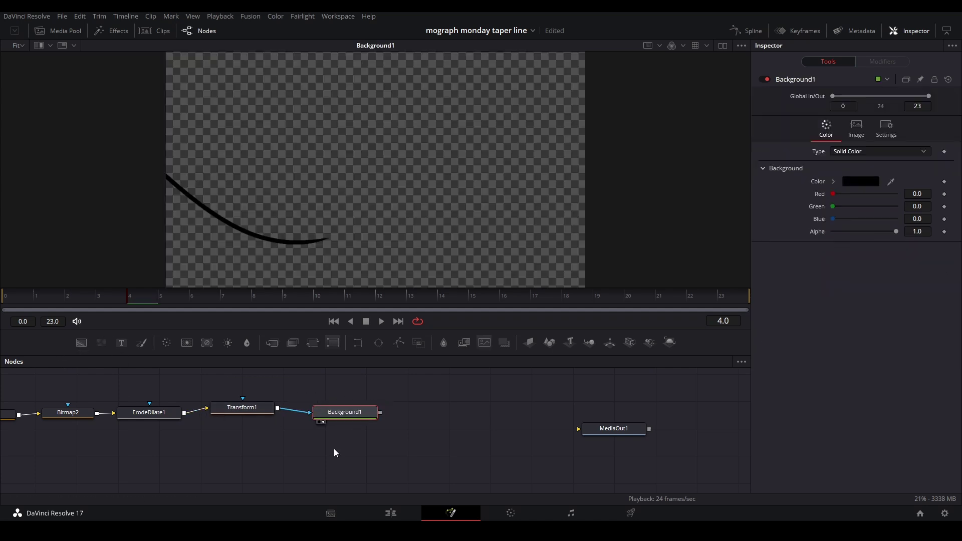
left_click(841, 151)
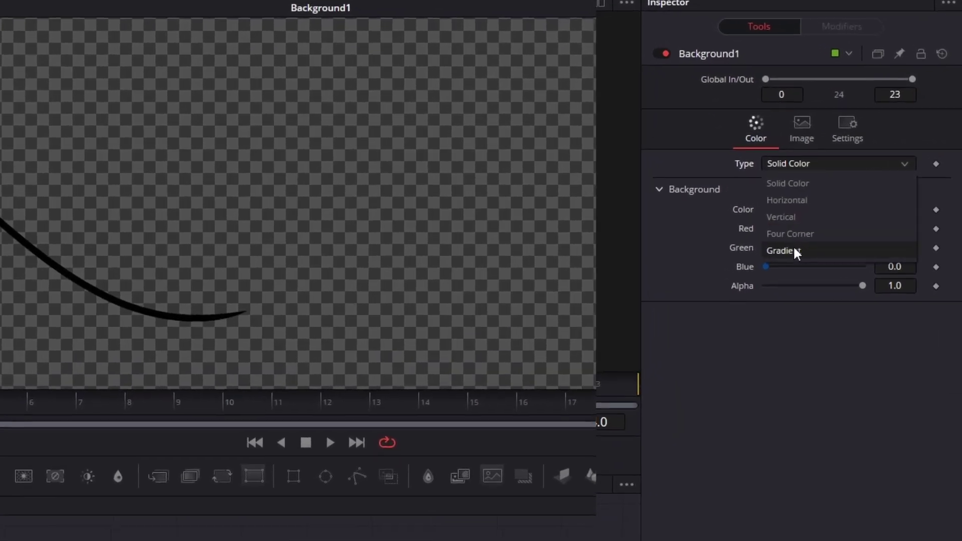
left_click(807, 234)
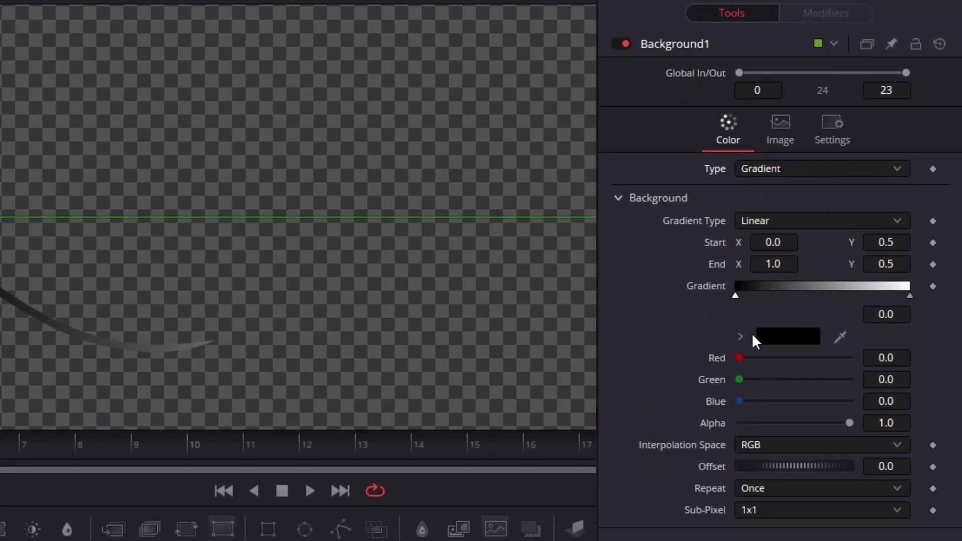
- Add two stops to Background1's gradient at about 0.353 and 0.687
left_click(797, 289)
left_click(861, 289)
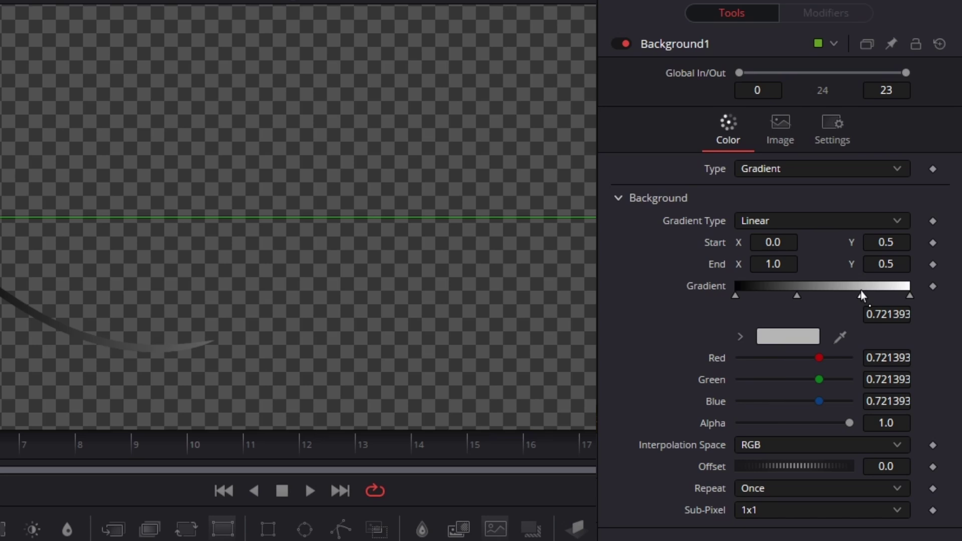
left_click_drag(861, 296, 857, 296)
- Make the gradient's first stop pure red and its second stop pure green
left_click(737, 296)
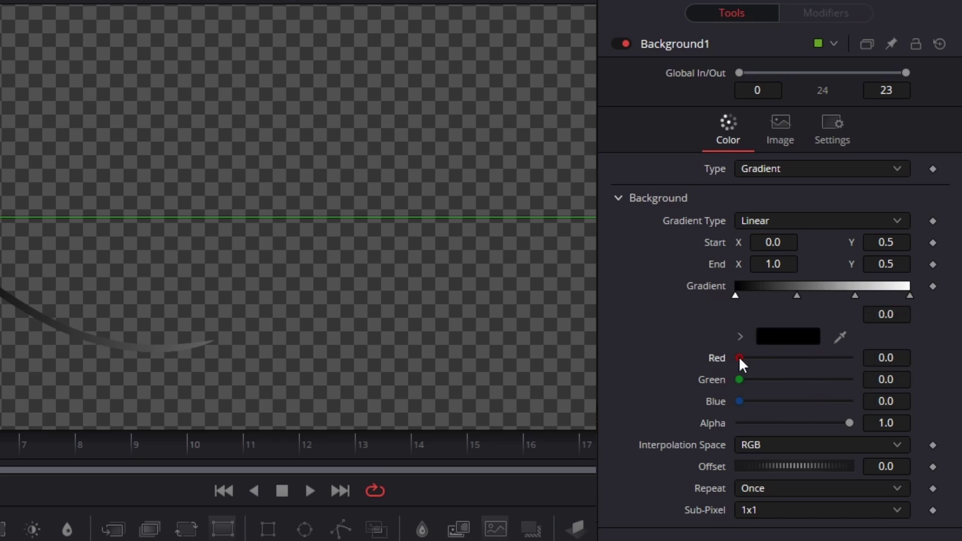
left_click_drag(738, 358, 851, 358)
left_click(797, 297)
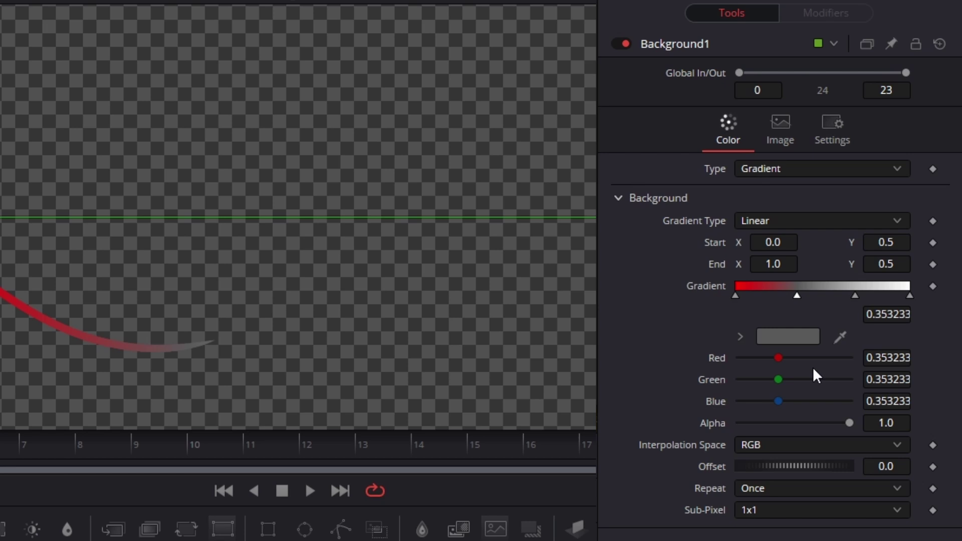
left_click_drag(777, 361, 659, 371)
left_click_drag(777, 382, 663, 407)
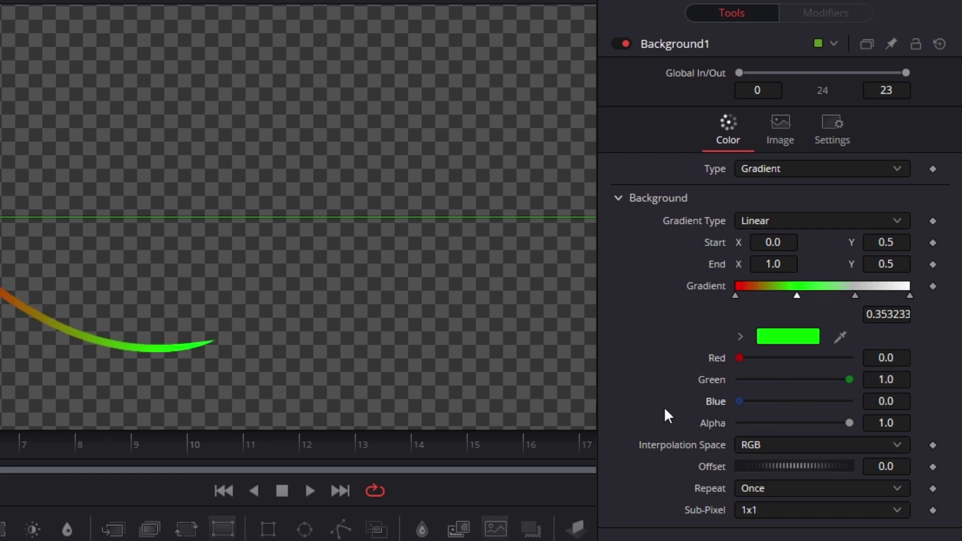
- Make the gradient's third stop pure blue and its last stop pure red
left_click(855, 296)
left_click_drag(819, 401, 731, 381)
left_click_drag(821, 358, 701, 361)
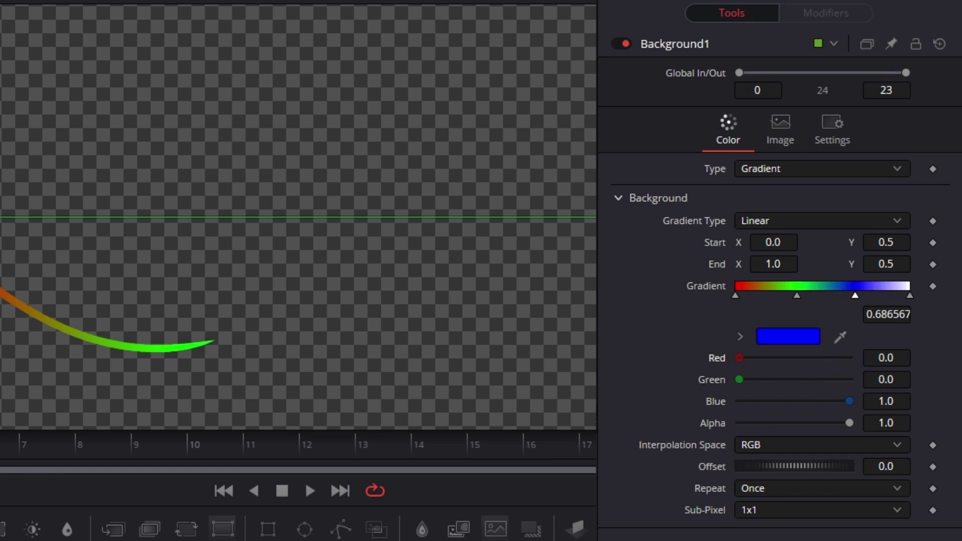
left_click(909, 296)
left_click_drag(847, 381, 731, 381)
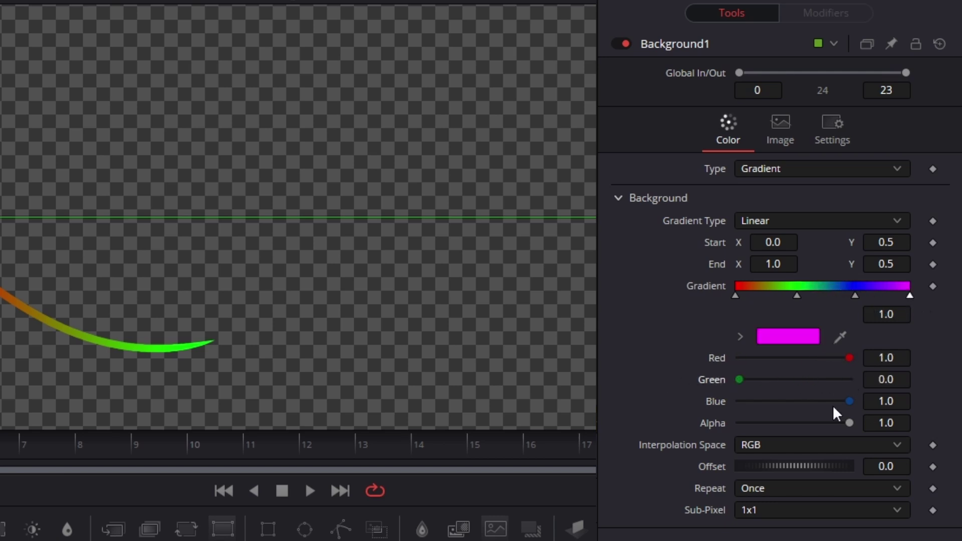
left_click_drag(833, 404, 731, 403)
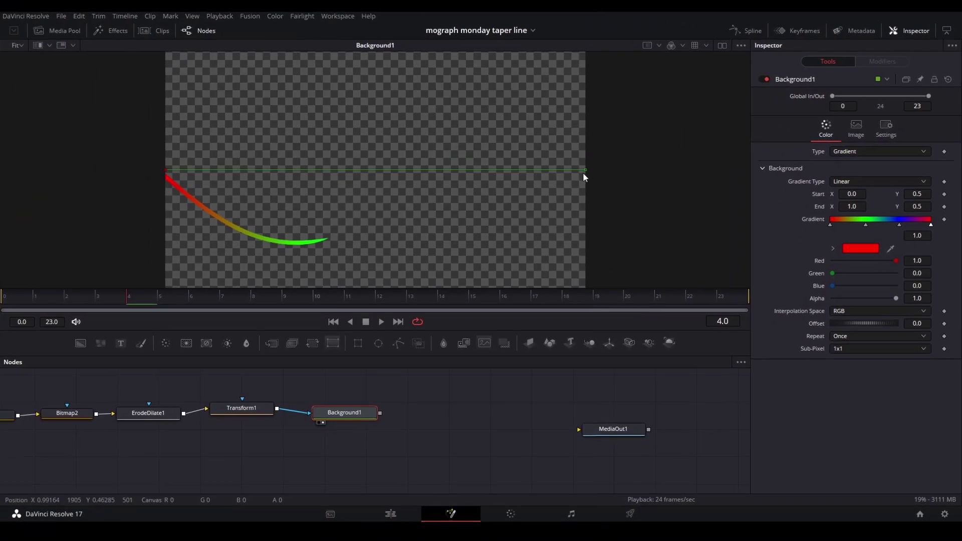
- Shorten the gradient to end at about X 0.448, Y 0.32, set it to Repeat and check another frame
mouse_move(585, 170)
left_mouse_down()
mouse_move(352, 221)
mouse_move(353, 212)
left_mouse_up()
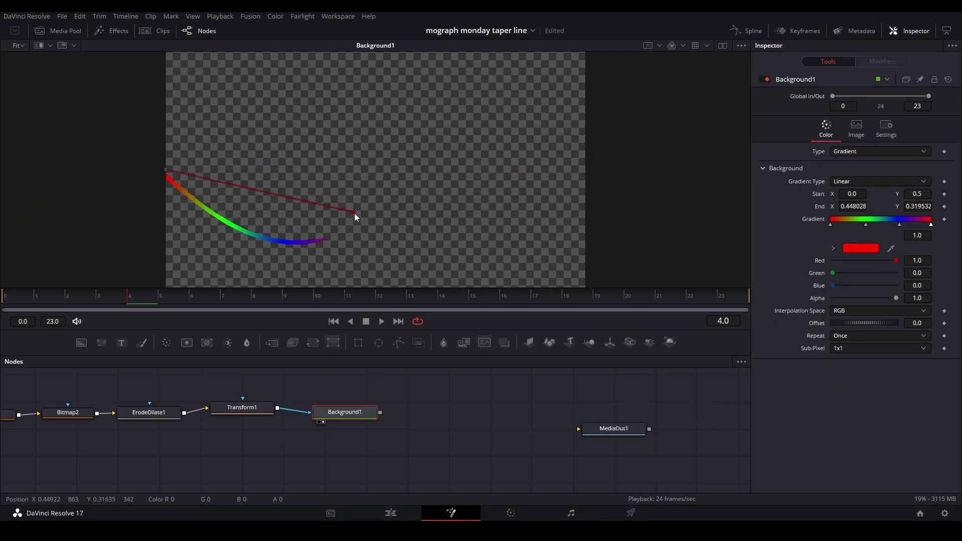
left_click(851, 335)
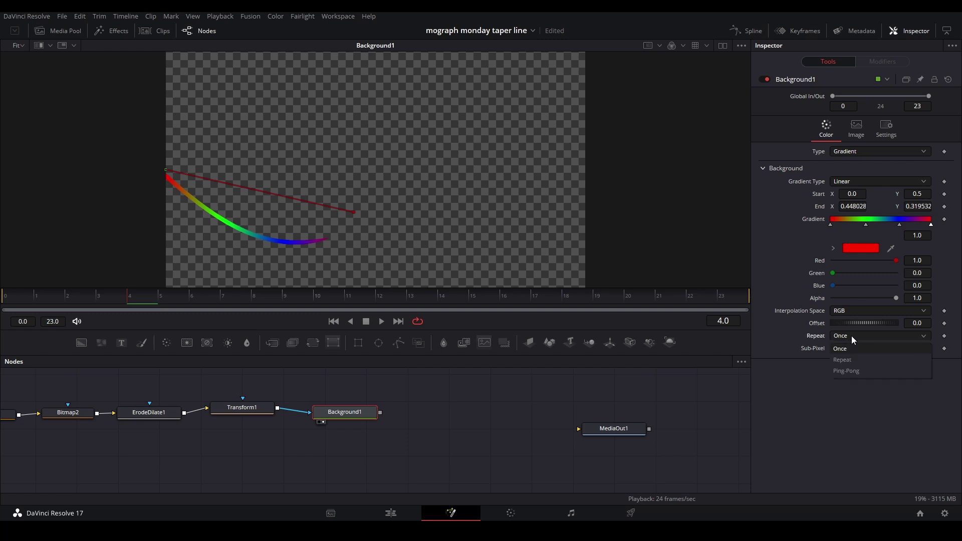
left_click(848, 360)
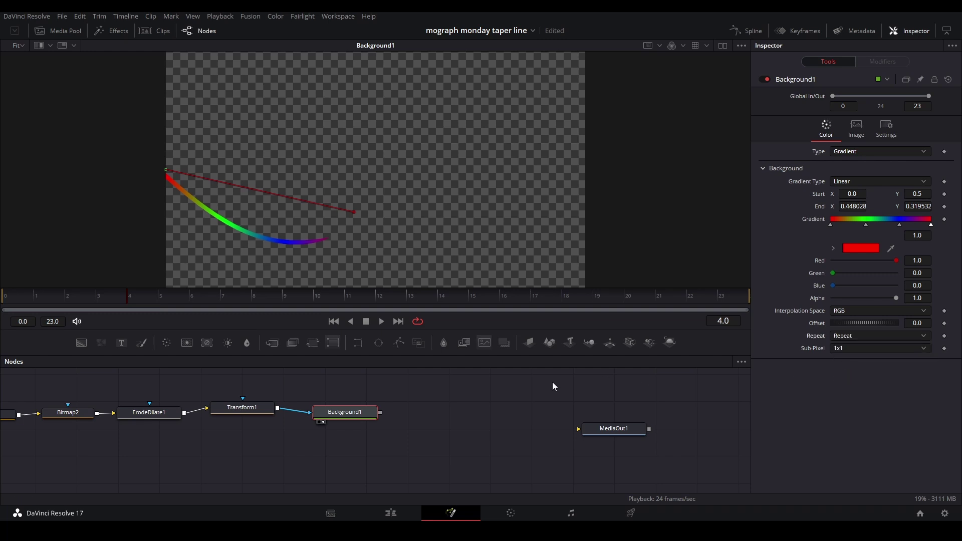
mouse_move(266, 295)
left_mouse_down()
mouse_move(455, 289)
mouse_move(256, 288)
left_mouse_up()
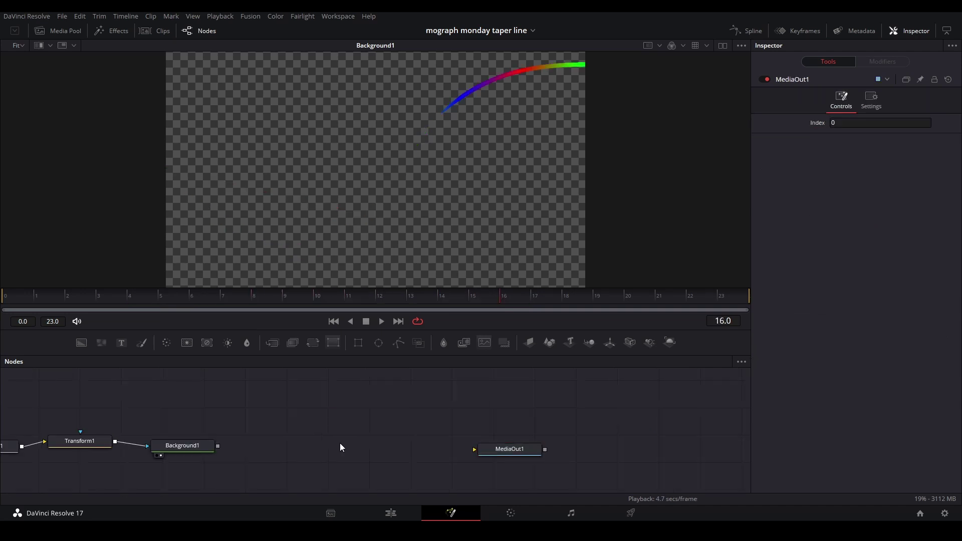
- Add a second Background node masked by Background1, view it and make its color white
left_click_drag(81, 344, 306, 400)
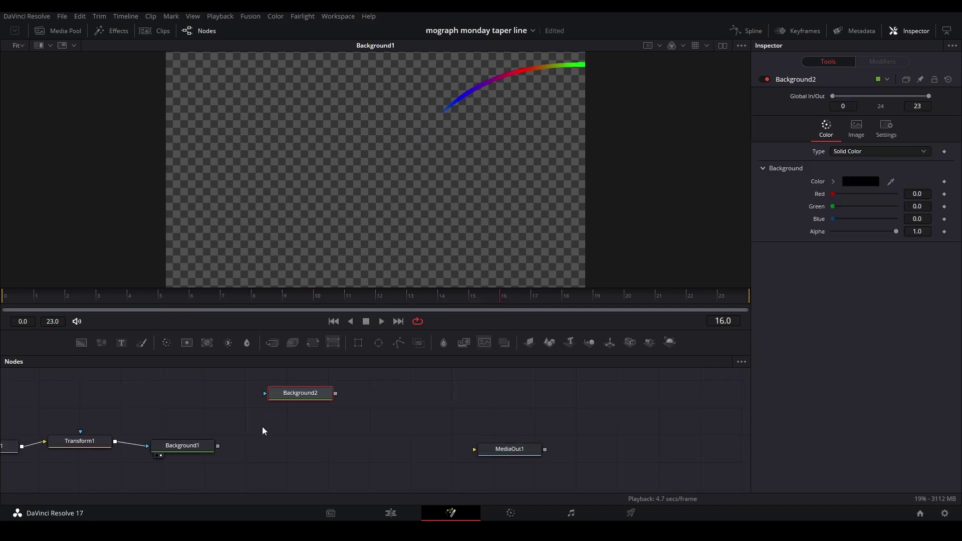
left_click_drag(217, 446, 284, 396)
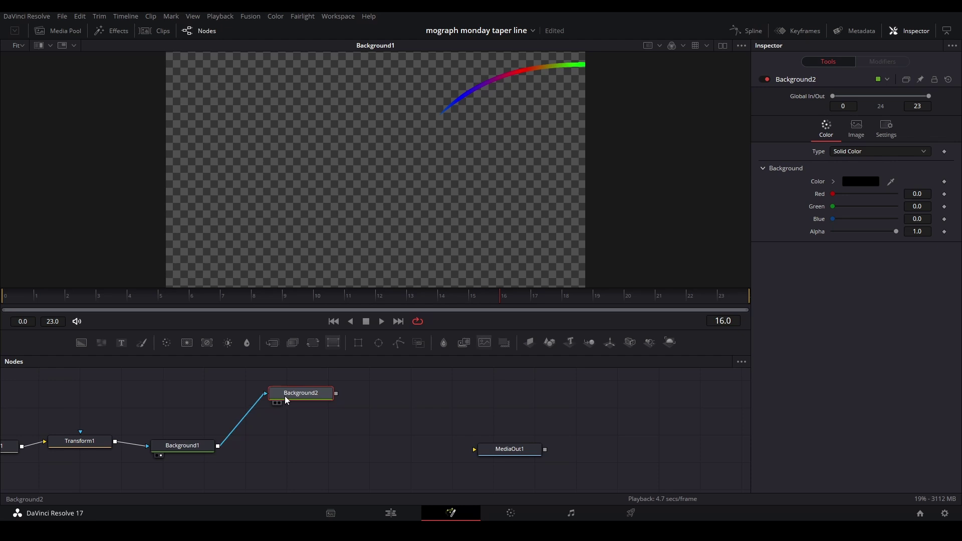
left_click(834, 181)
left_click_drag(852, 202, 830, 190)
left_click(320, 434)
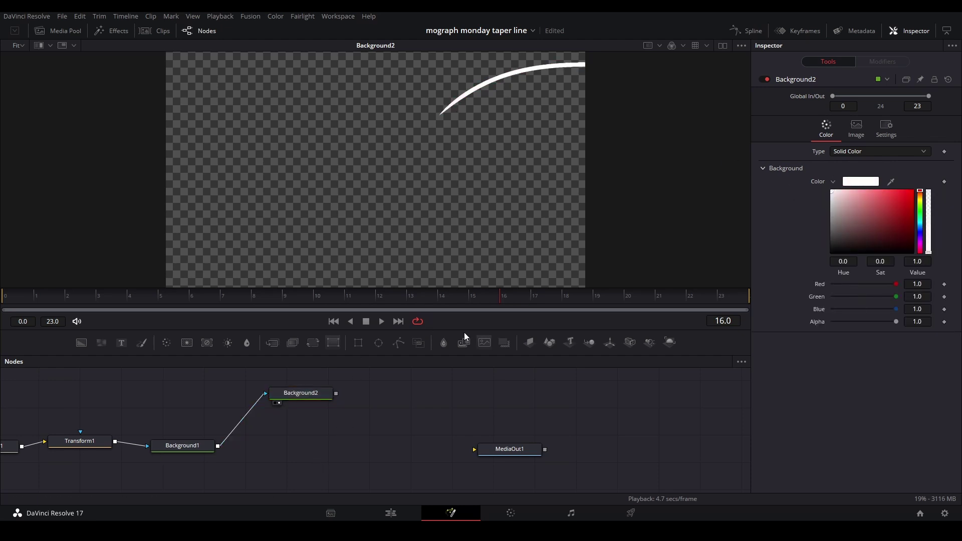
- Add a Soft Glow node after Background1, view it and set its Gain to about 2.244
left_click_drag(464, 343, 298, 445)
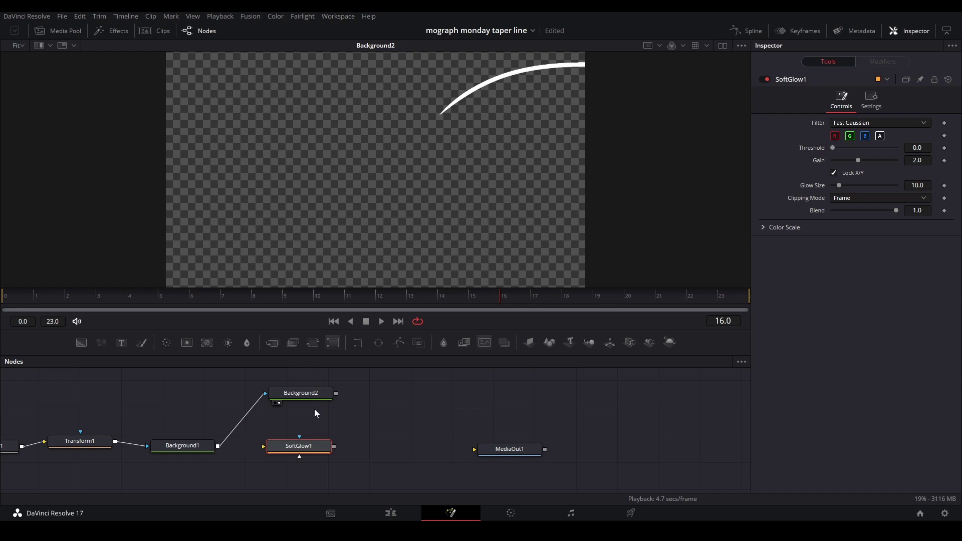
left_click_drag(217, 445, 294, 450)
key("2")
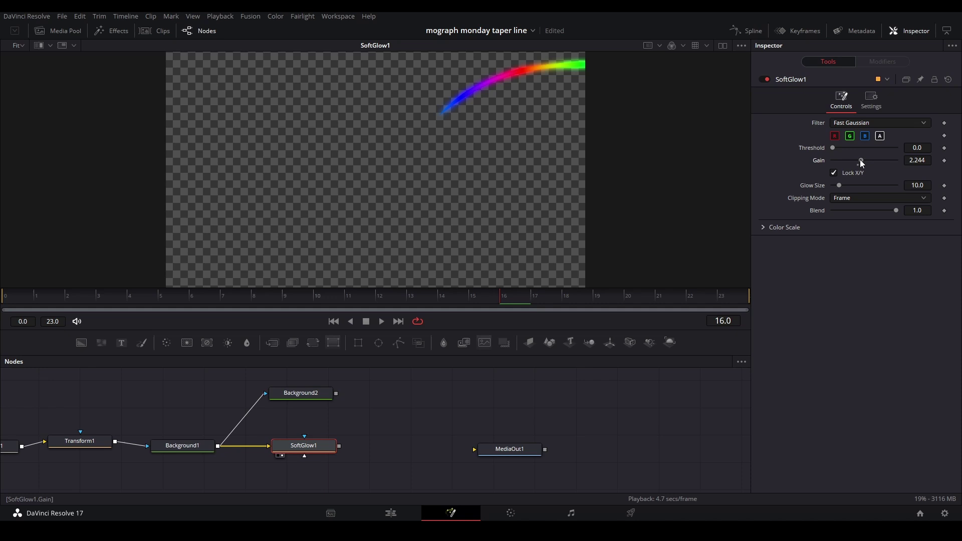
left_click(409, 417)
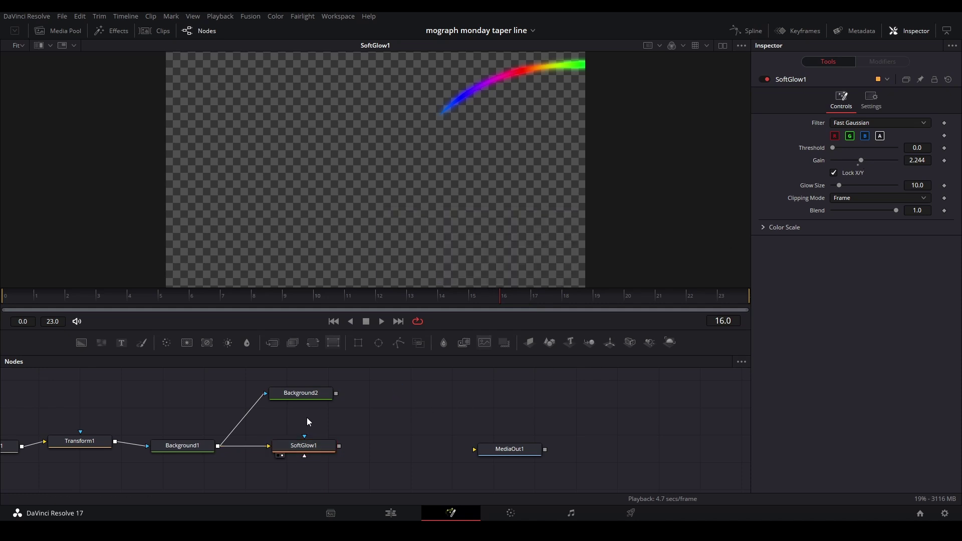
- Duplicate SoftGlow1 and place the copy beyond Background2, leaving room for a node between them
left_click(298, 445)
left_click(398, 401)
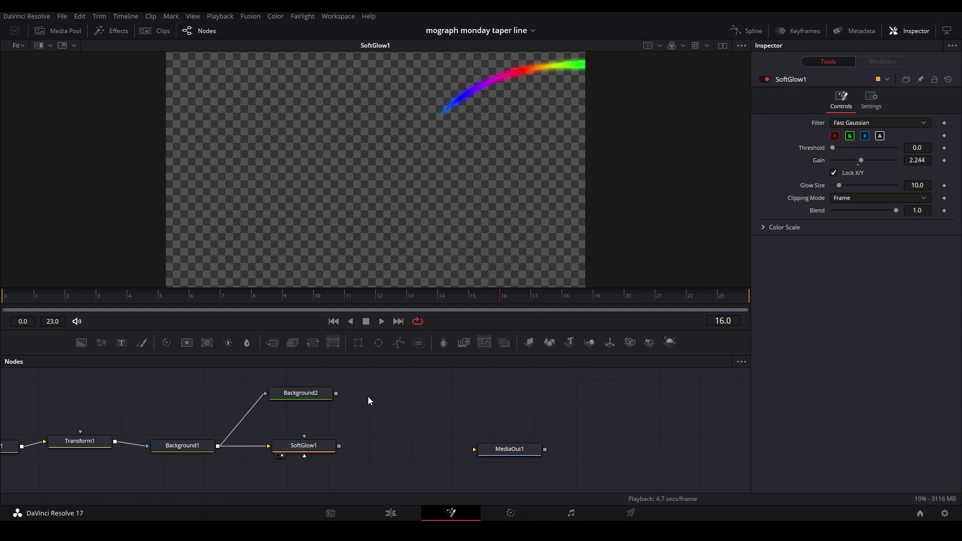
key("ctrl+v")
left_click_drag(391, 401, 474, 400)
left_click(380, 417)
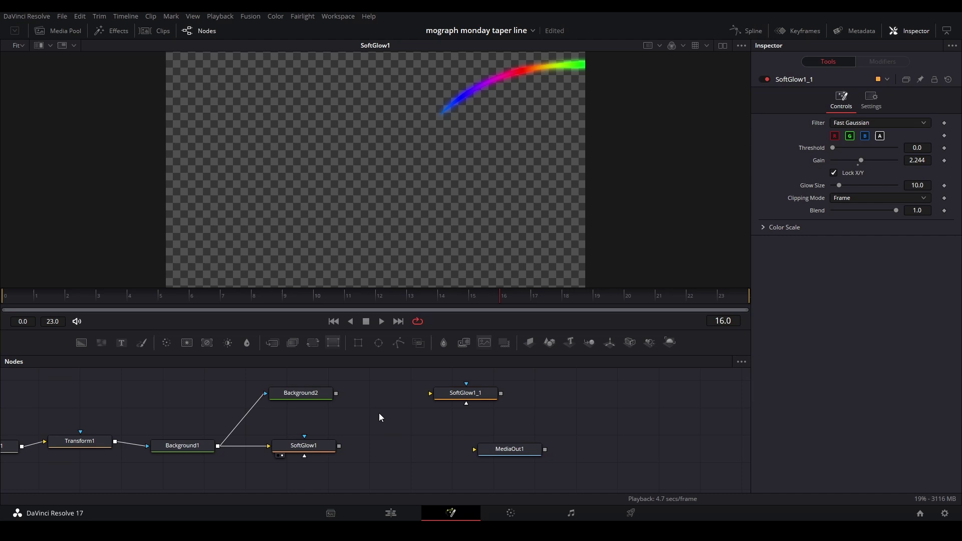
left_click_drag(359, 410, 288, 405)
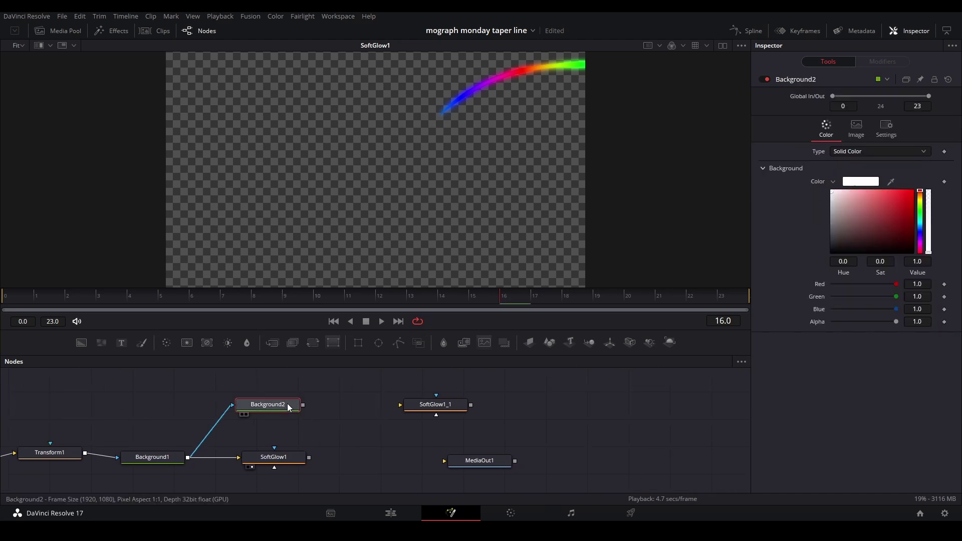
left_click_drag(423, 409, 431, 411)
- Add an Erode / Dilate node after Background2, view it and set its filter to Circle
key("shift+space")
type("erode")
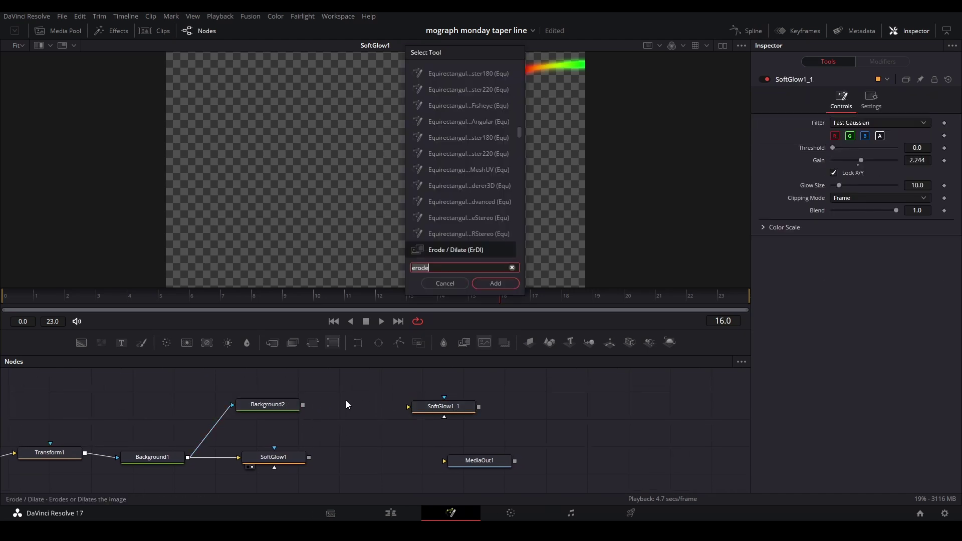
key("Return")
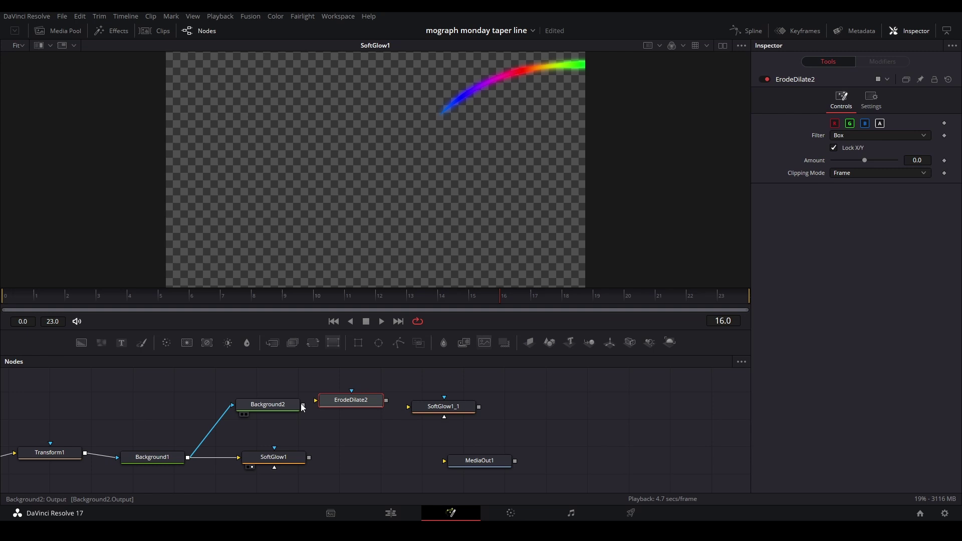
key("1")
left_click(855, 138)
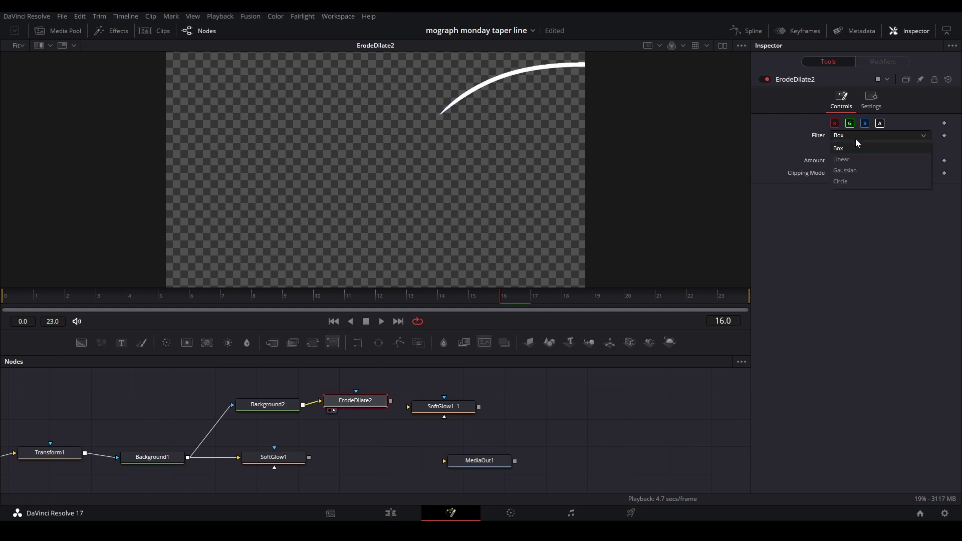
left_click(852, 180)
- Connect ErodeDilate2 to SoftGlow1_1 and merge that white branch over SoftGlow1
left_click_drag(390, 402, 306, 459)
left_click(433, 406)
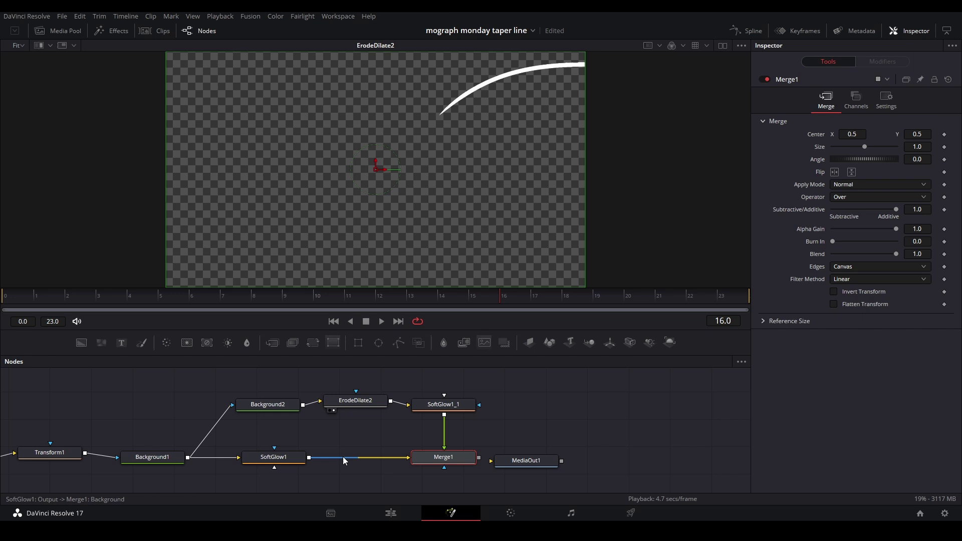
- View Merge1 at frame 10 and set ErodeDilate2's Amount to about -0.002 to thin the white core, checking the line up close
key("1")
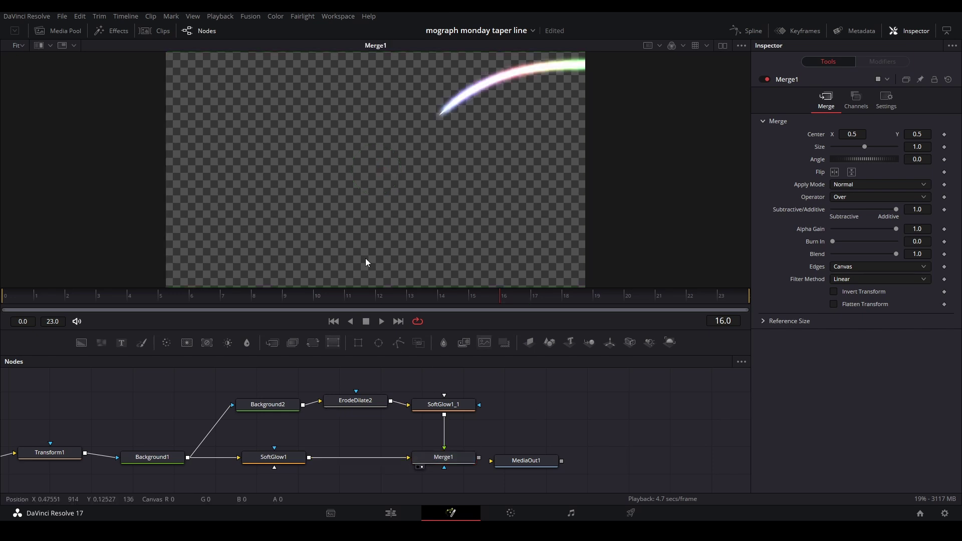
left_click(335, 296)
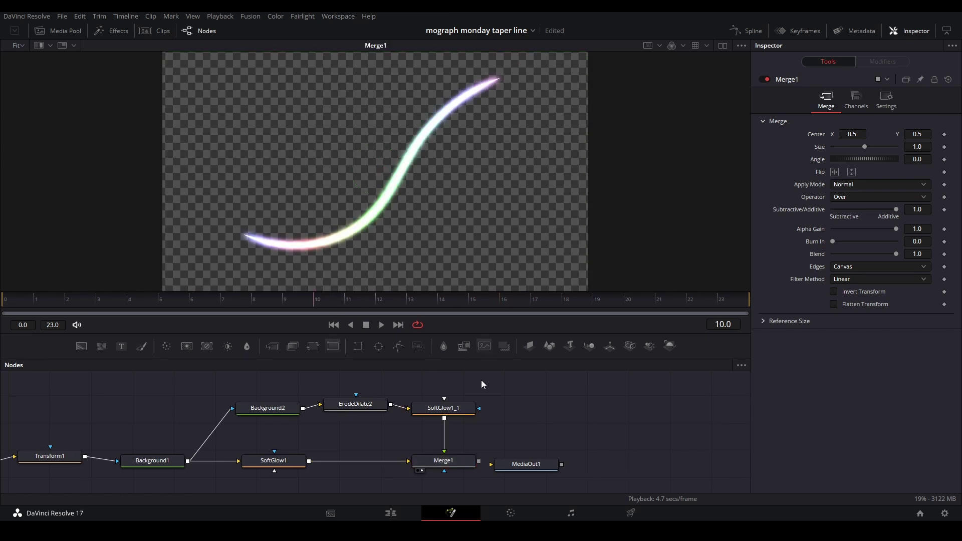
left_click(337, 405)
left_click_drag(864, 159, 857, 157)
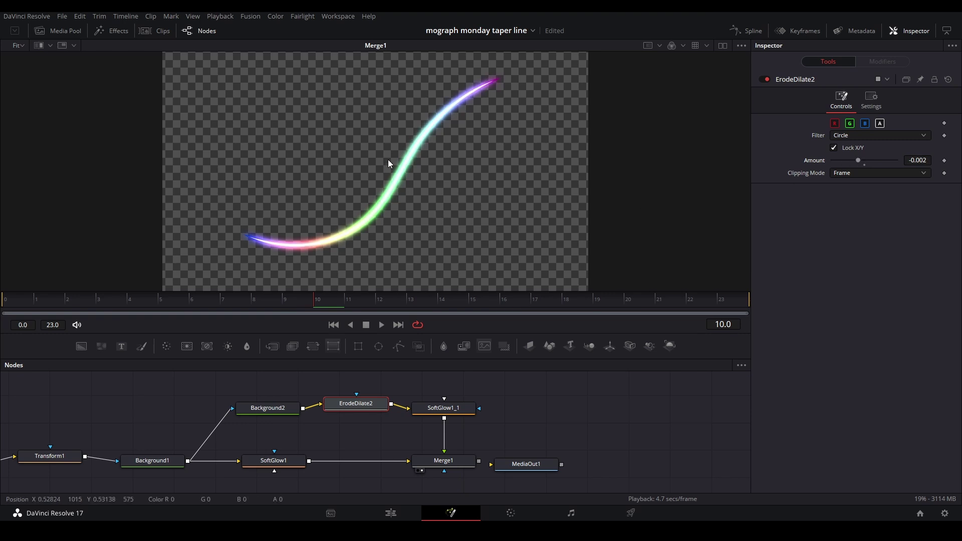
scroll(389, 160, "up", 5)
scroll(436, 159, "down", 4)
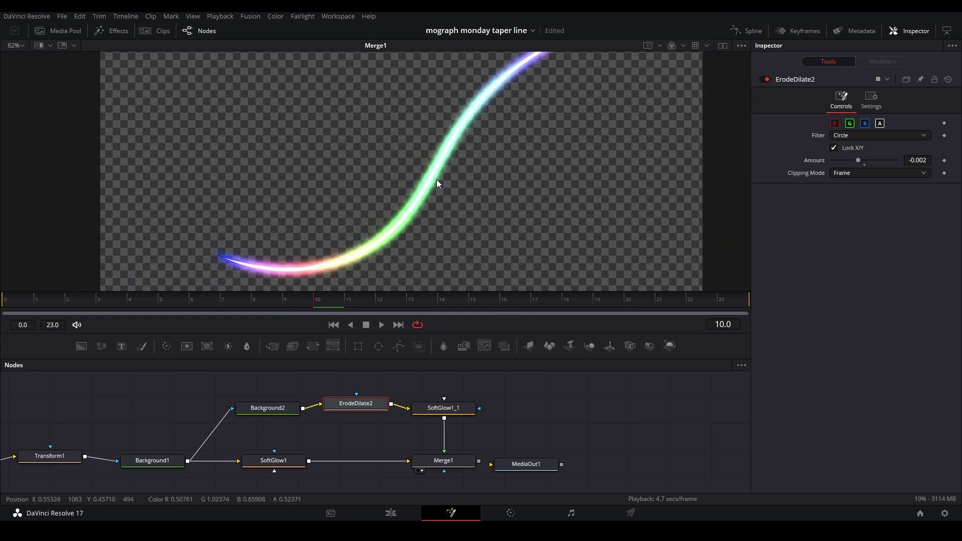
scroll(481, 150, "up", 4)
scroll(473, 118, "down", 4)
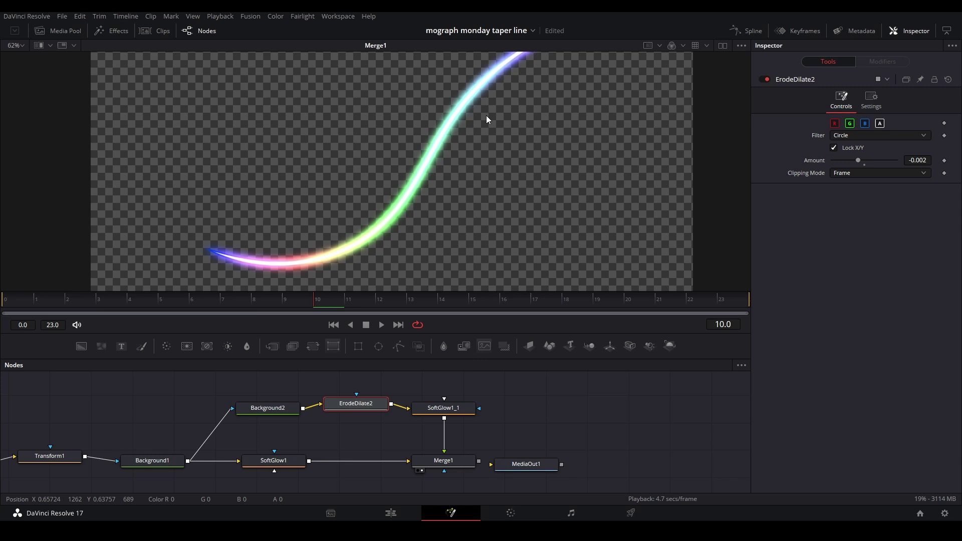
- Set SoftGlow1_1's Gain to 2.0 and Glow Size to about 5.5, and SoftGlow1's Glow Size to about 14.2
left_click(444, 407)
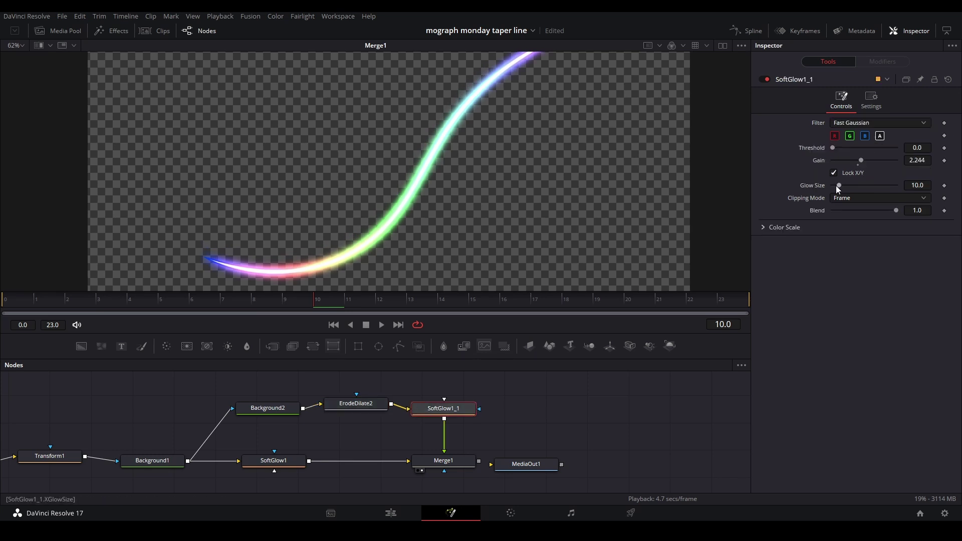
left_click_drag(838, 185, 836, 185)
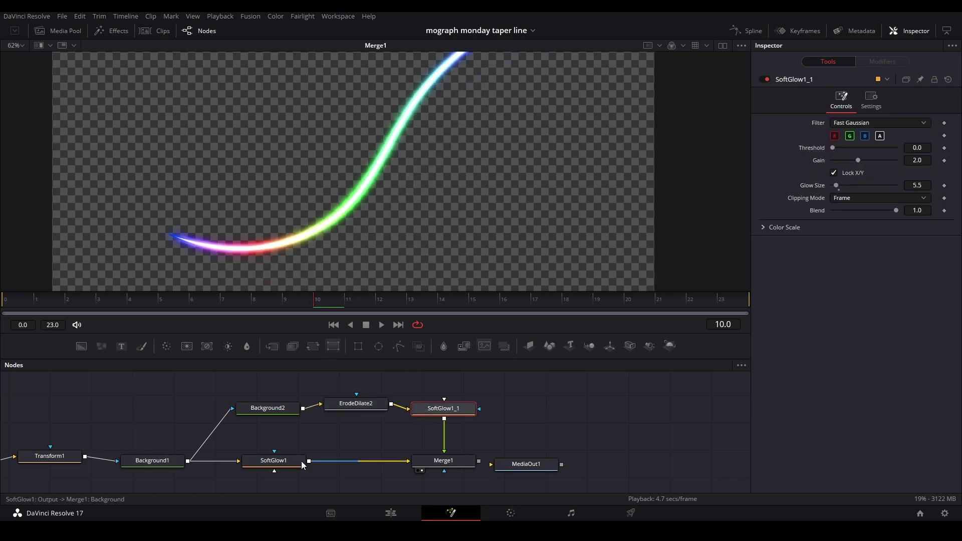
left_click(302, 464)
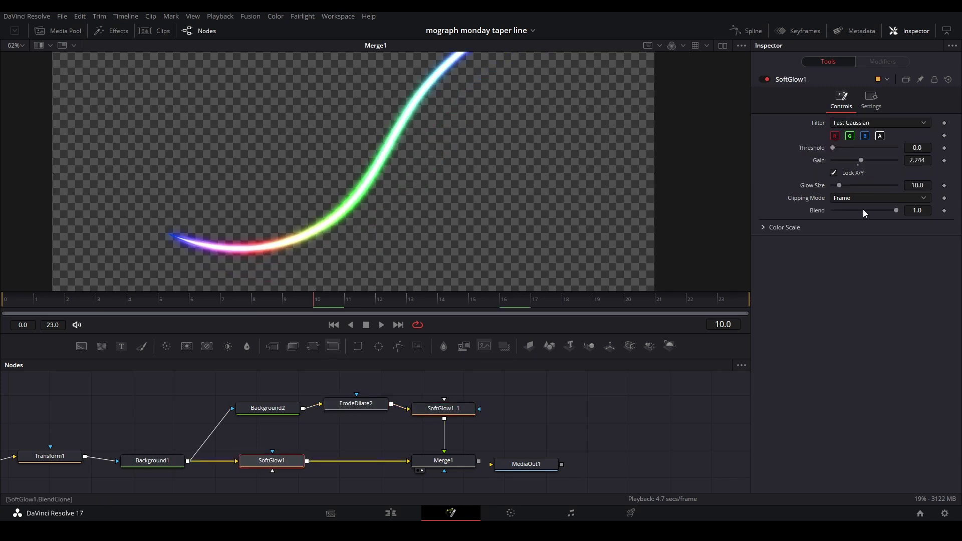
left_click_drag(840, 185, 842, 185)
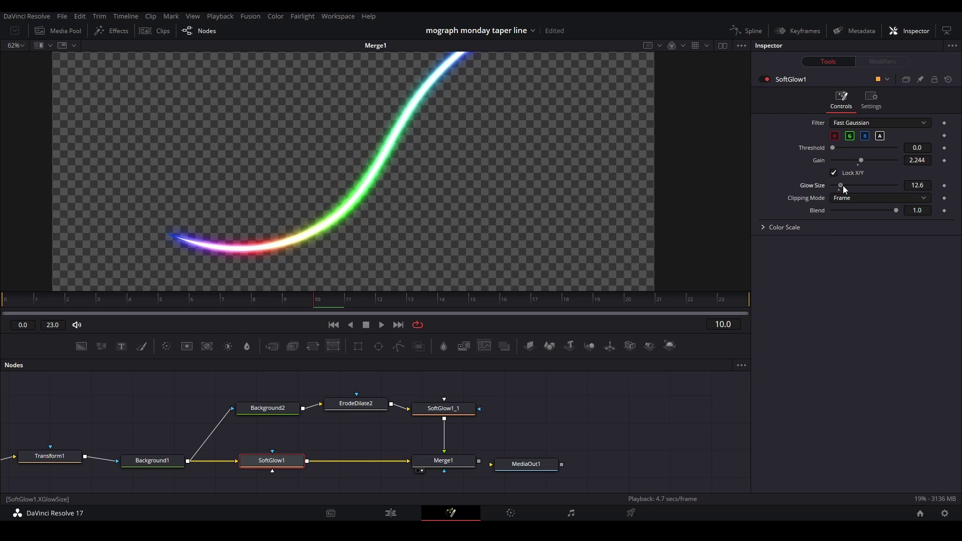
key("ctrl+f")
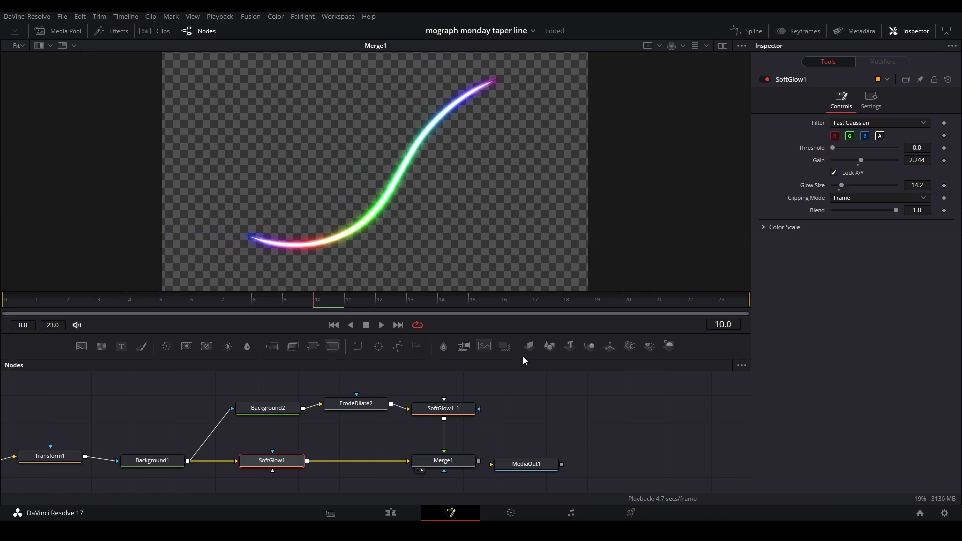
- Connect Merge1 to MediaOut1, view MediaOut1 and play back the animation
left_click_drag(479, 461, 498, 464)
left_click_drag(514, 467, 531, 465)
key("2")
left_click(422, 412)
key("space")
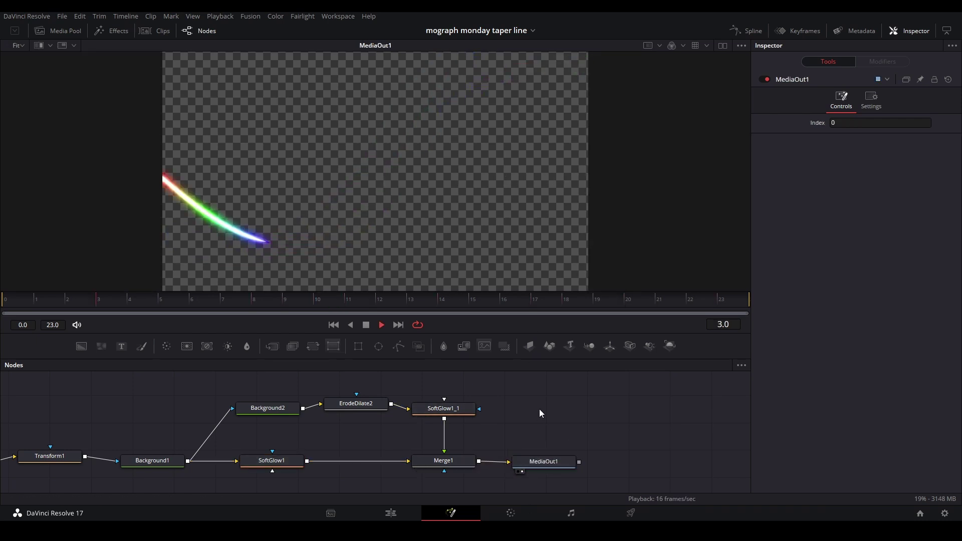